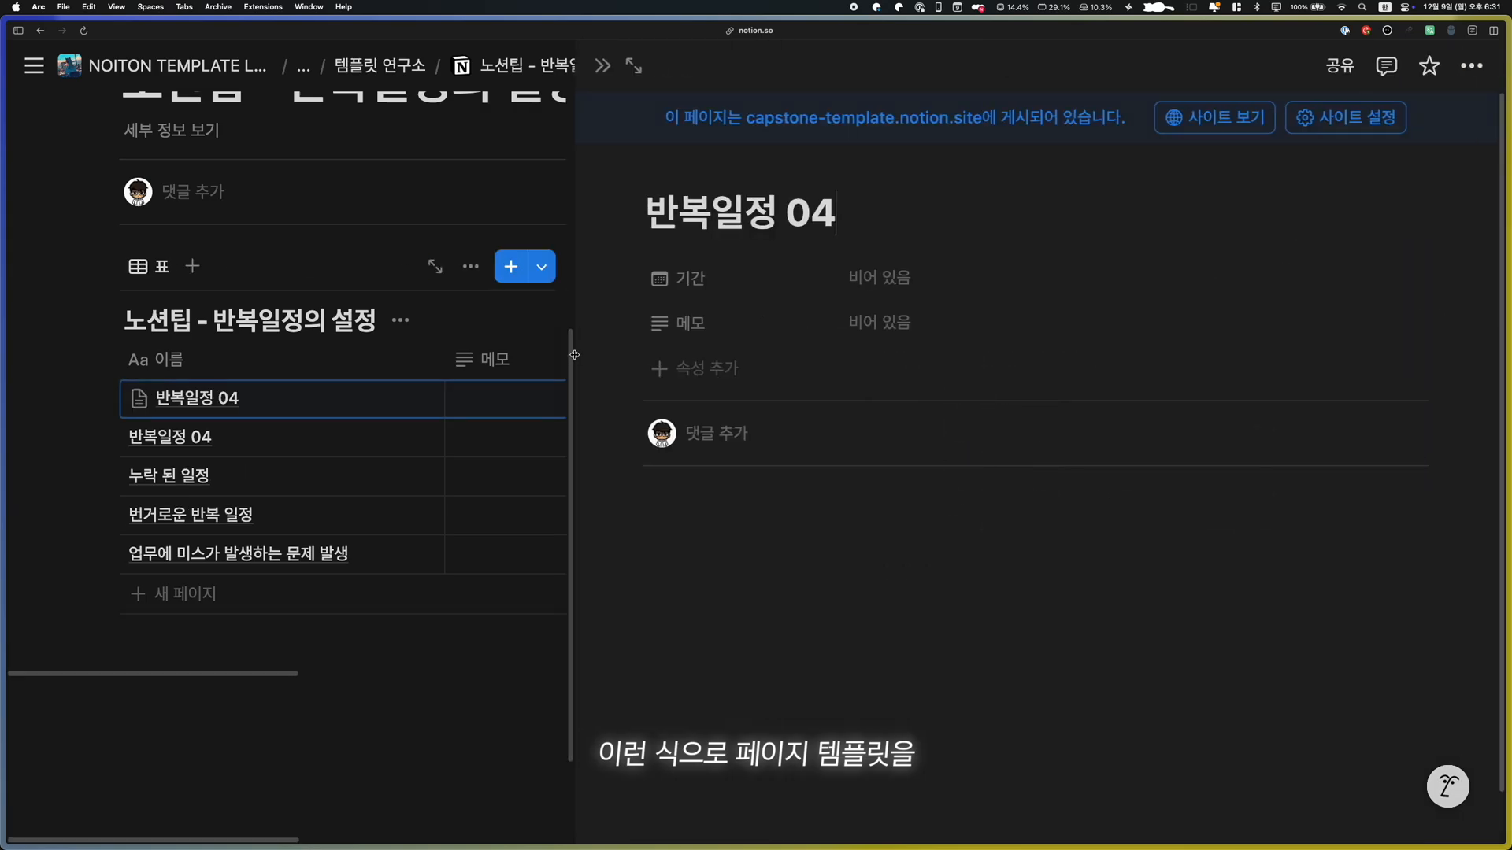
Open the 반복일정 04 template for editing and check the date options of its 기간 property
click(602, 66)
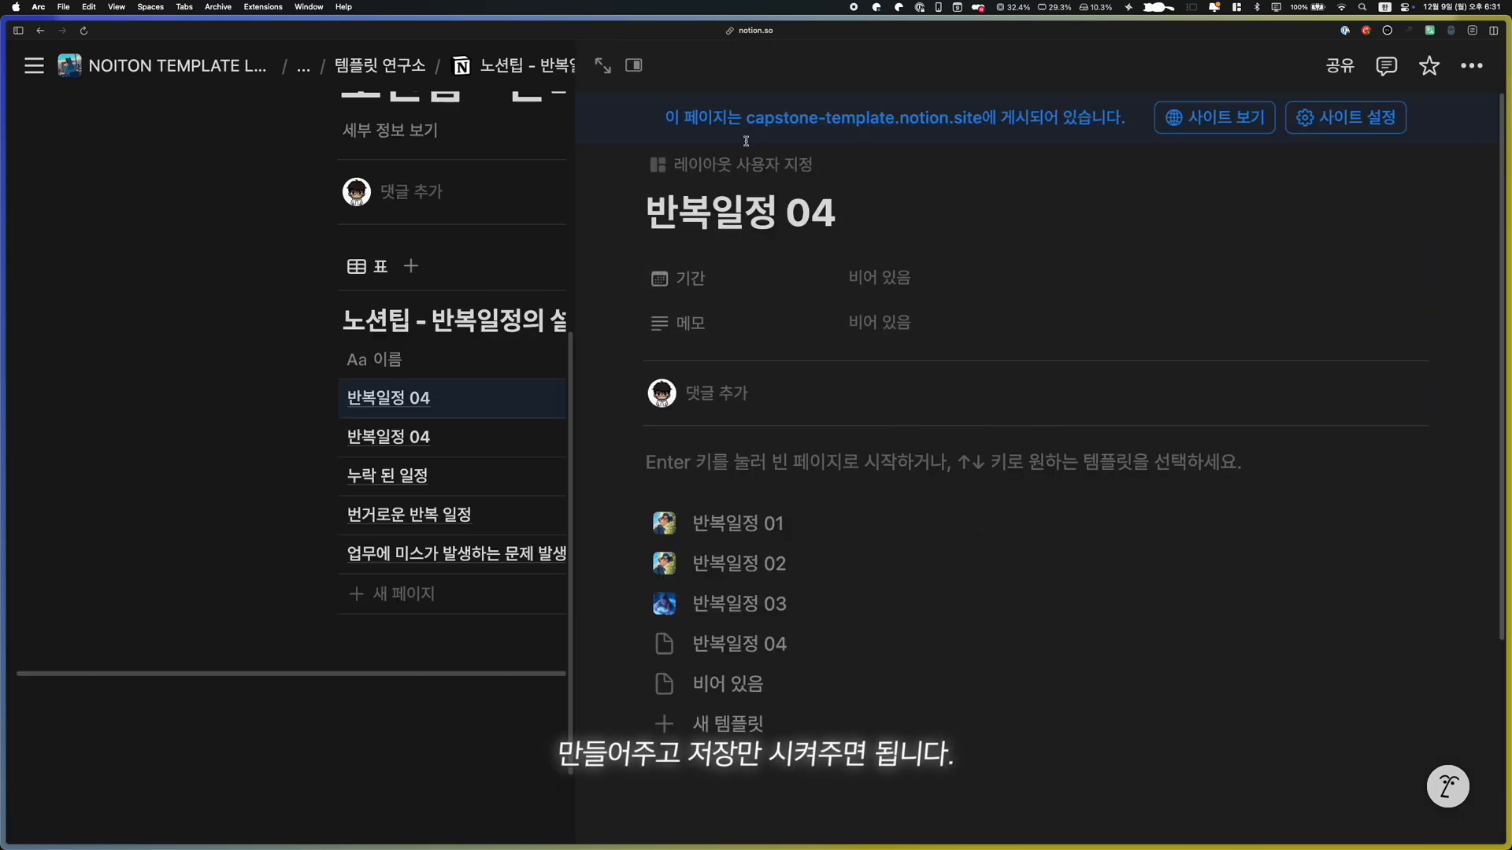
click(1153, 326)
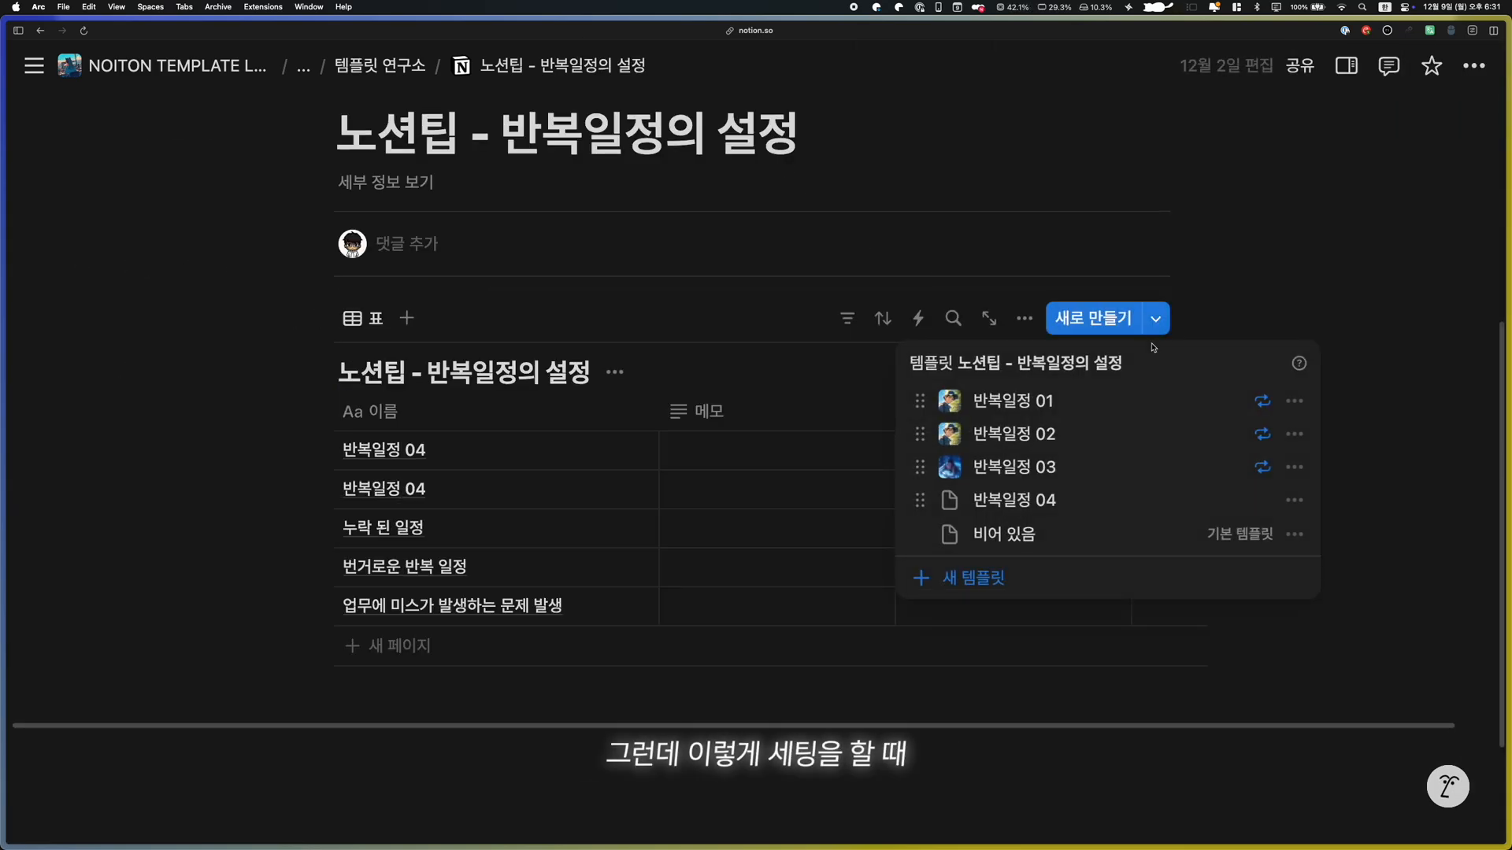
click(1226, 471)
click(576, 466)
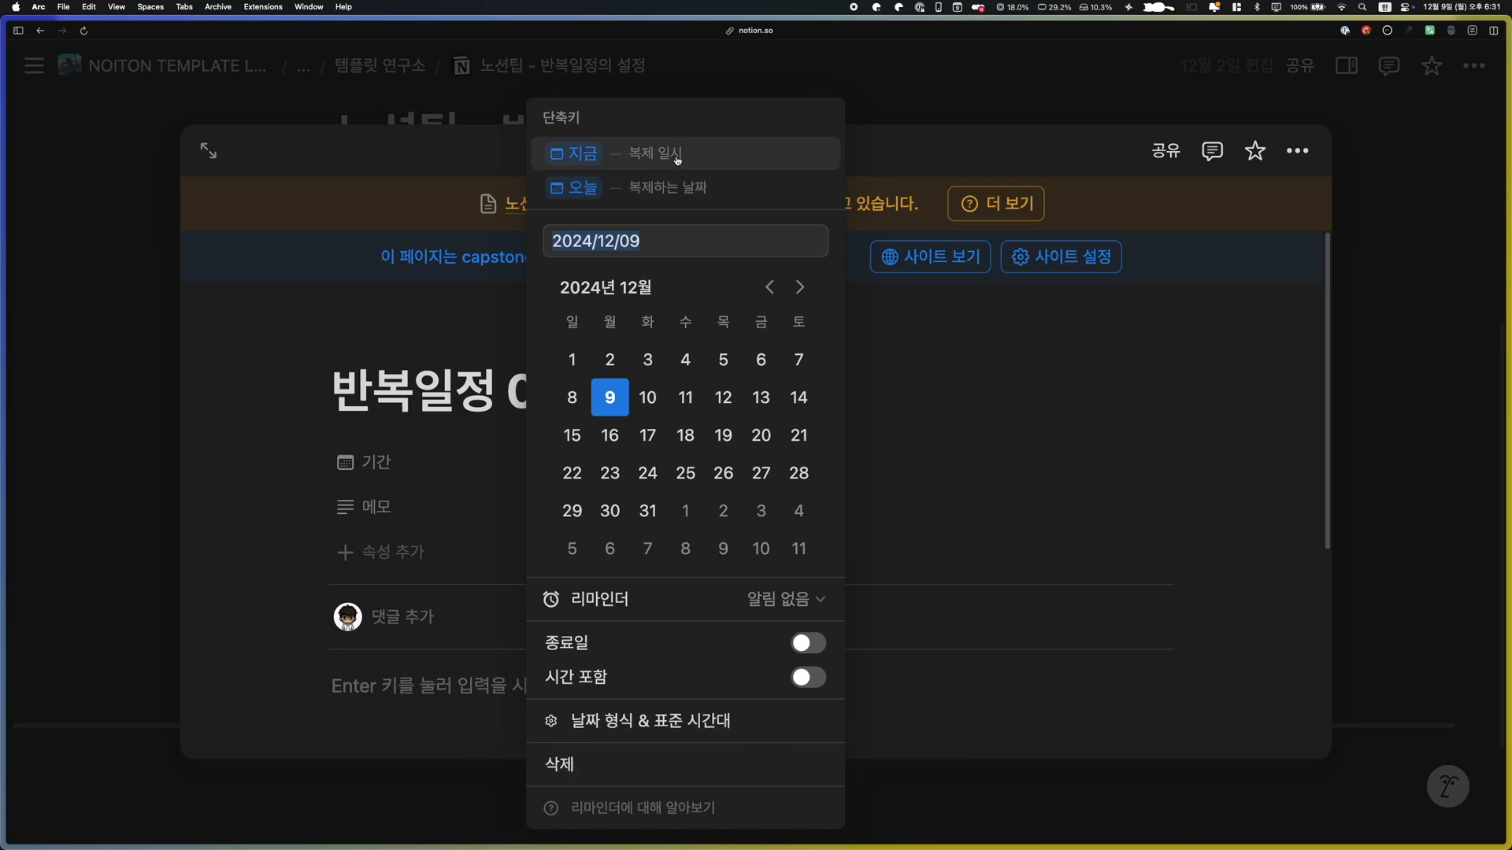
click(1028, 541)
Enter "매월 13일 반복" in the template's 메모 property, format it as inline code, and close the template
click(596, 515)
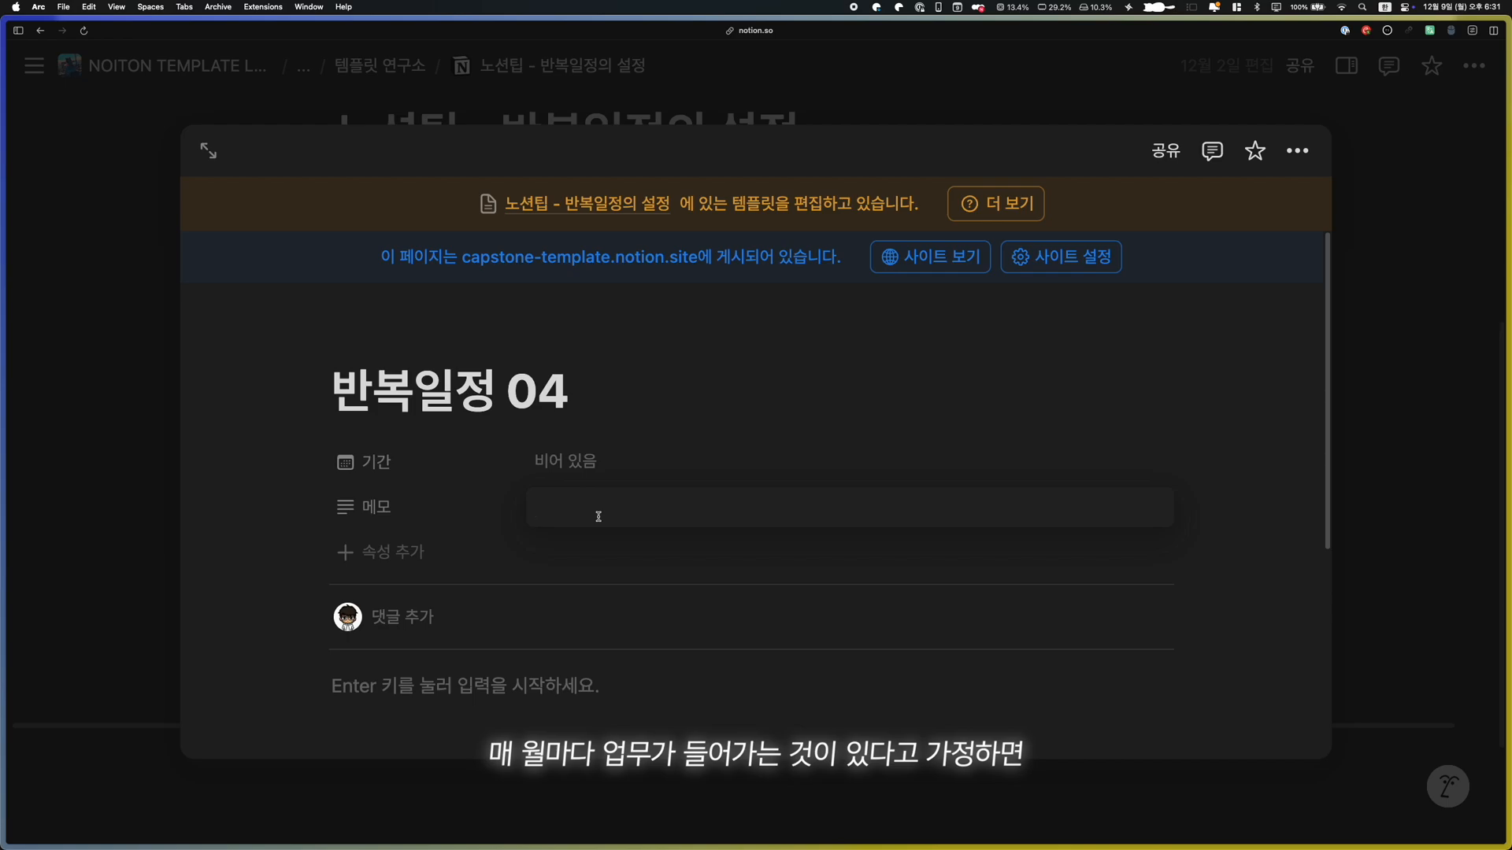
text(매월 13일 반복)
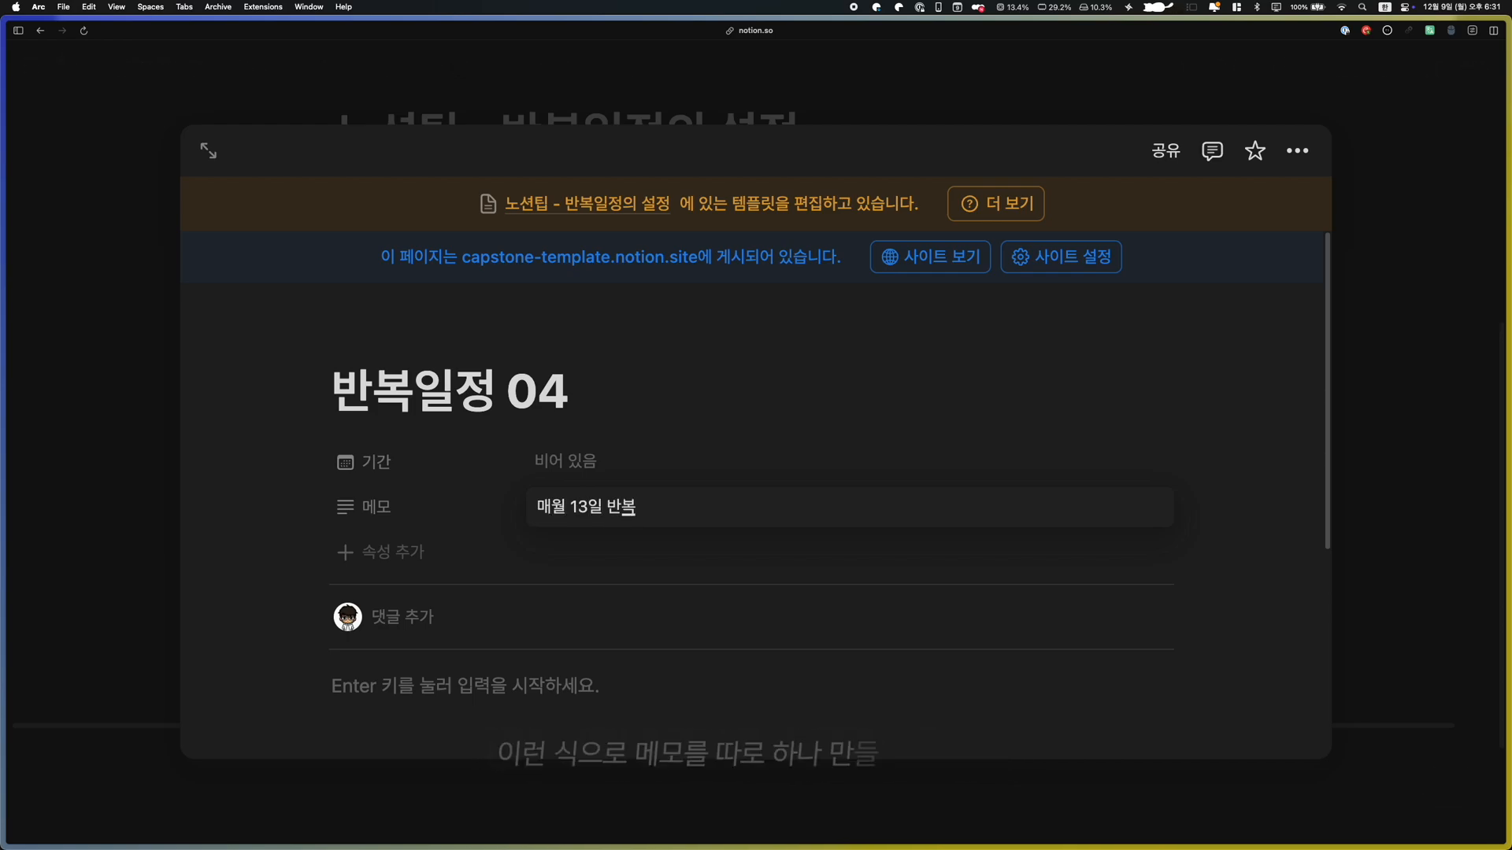
key(super+a)
key(super+e)
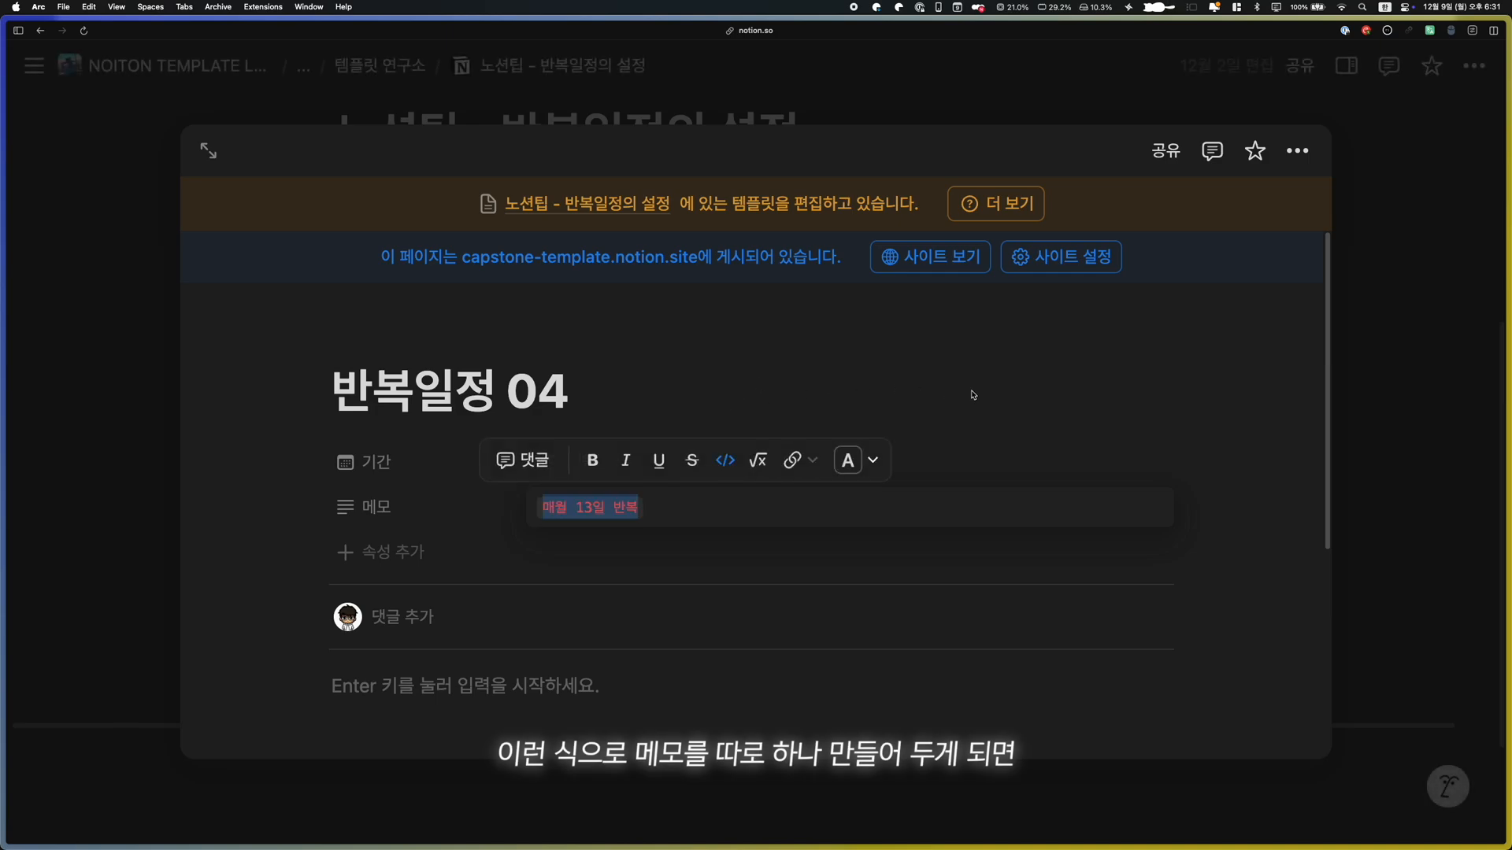
click(973, 396)
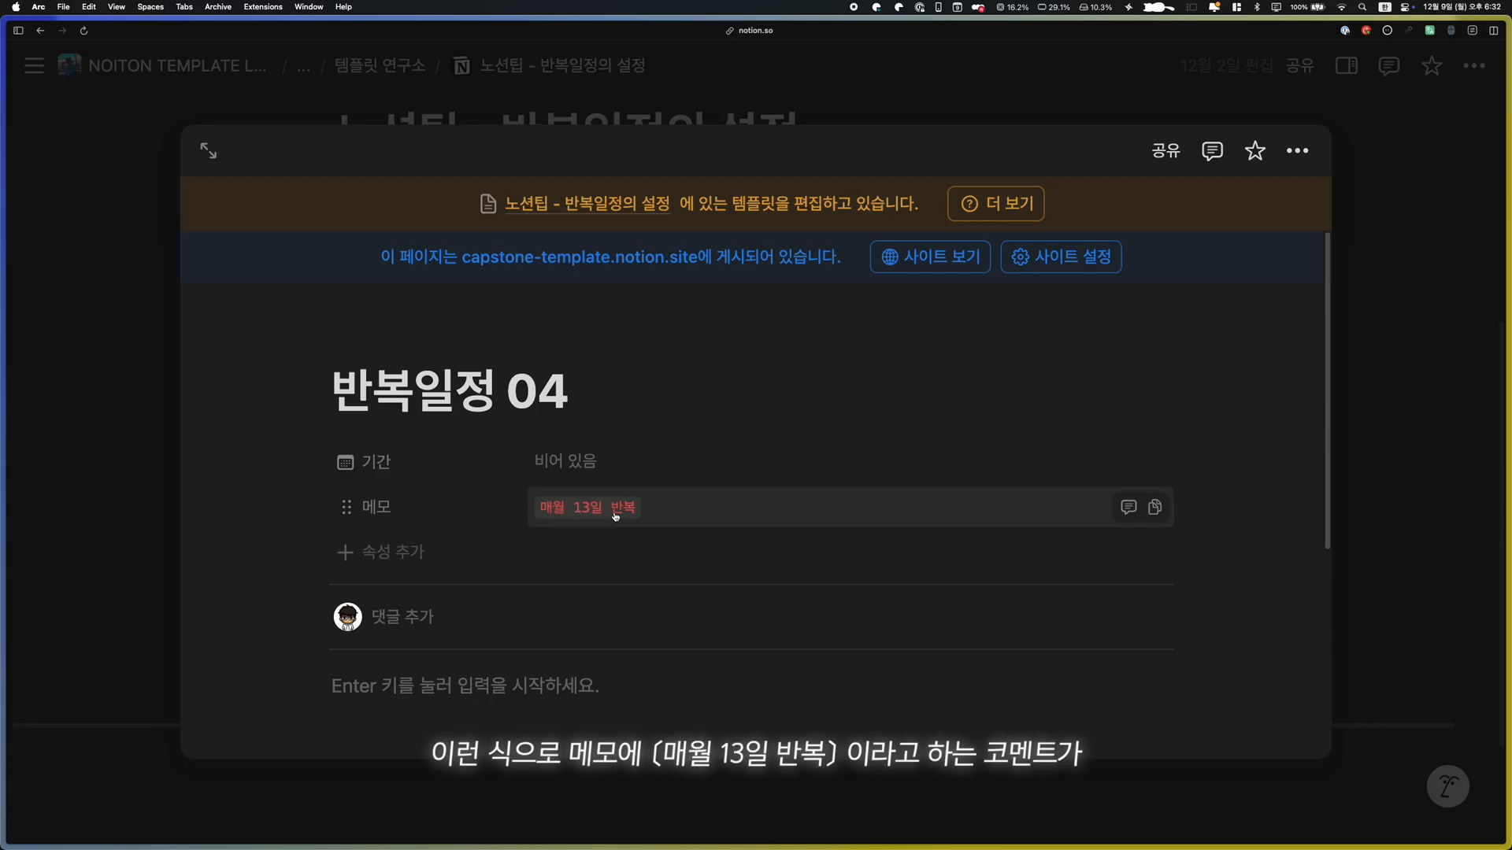
click(122, 483)
Open the repeat frequency choices for the 반복일정 04 template
click(1155, 318)
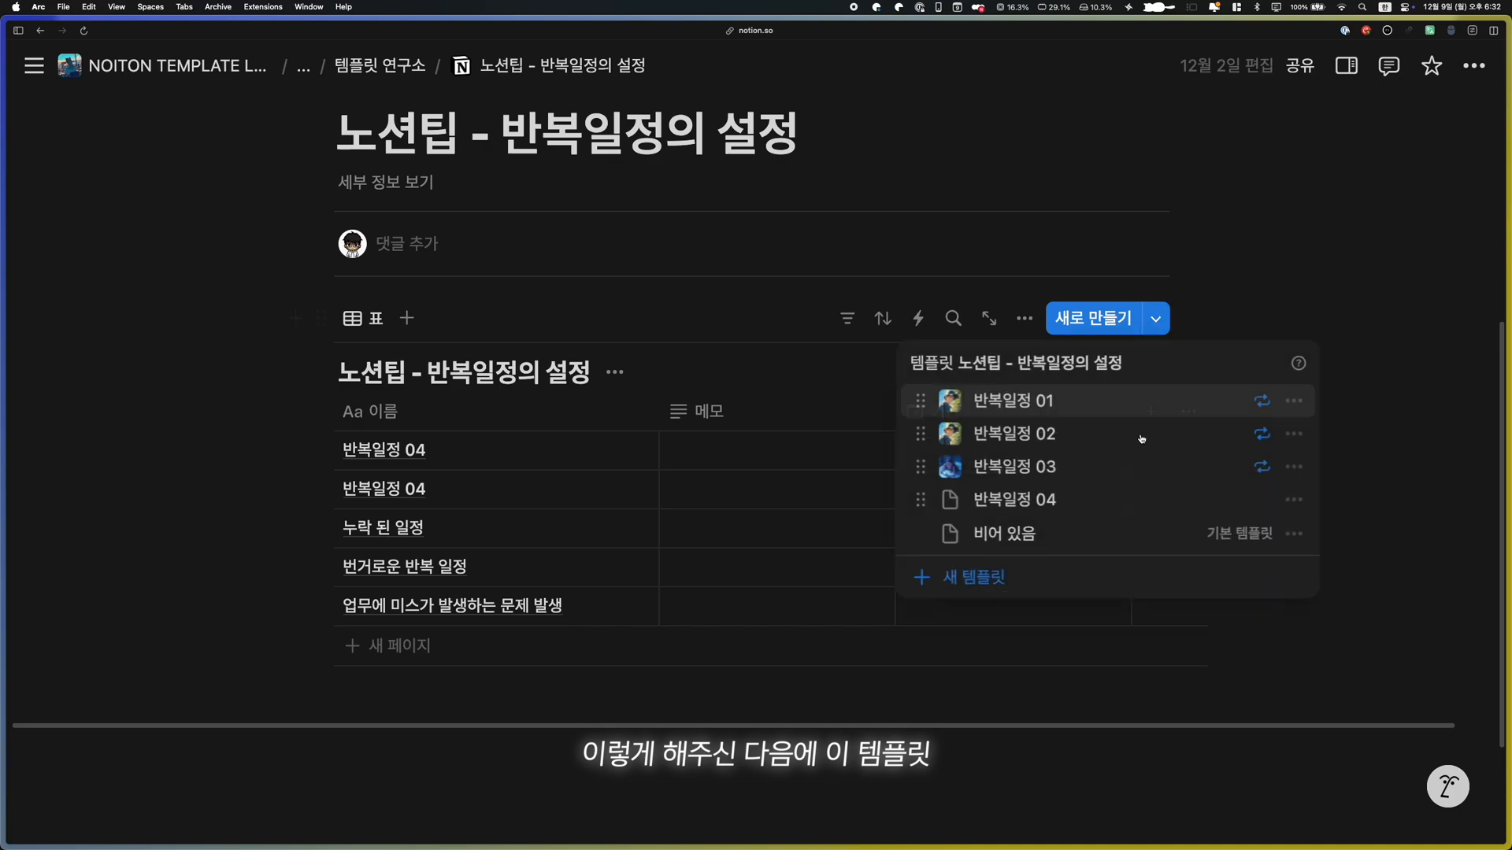
click(1295, 500)
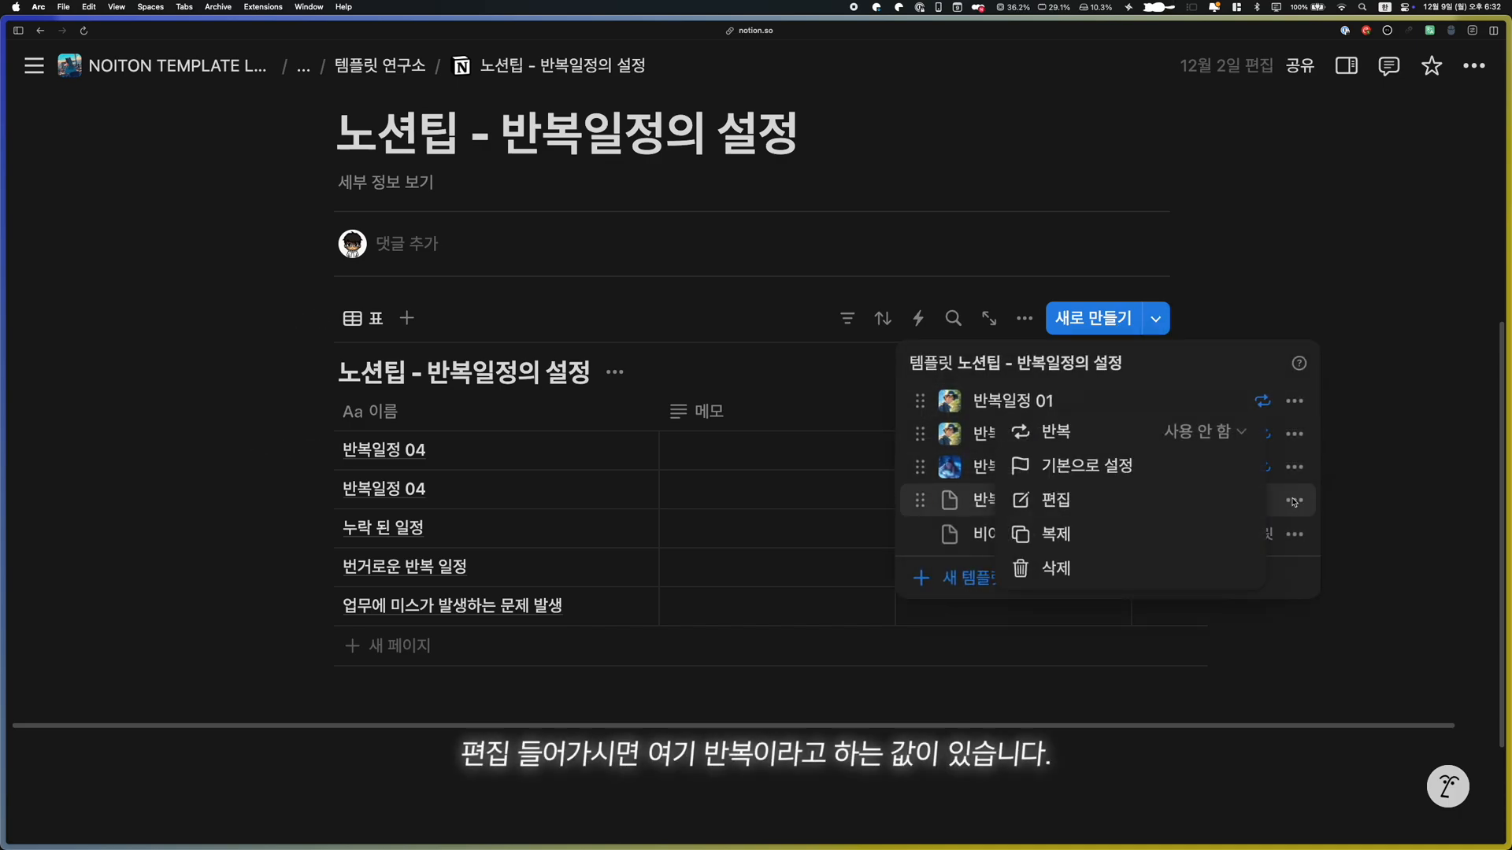
click(1208, 433)
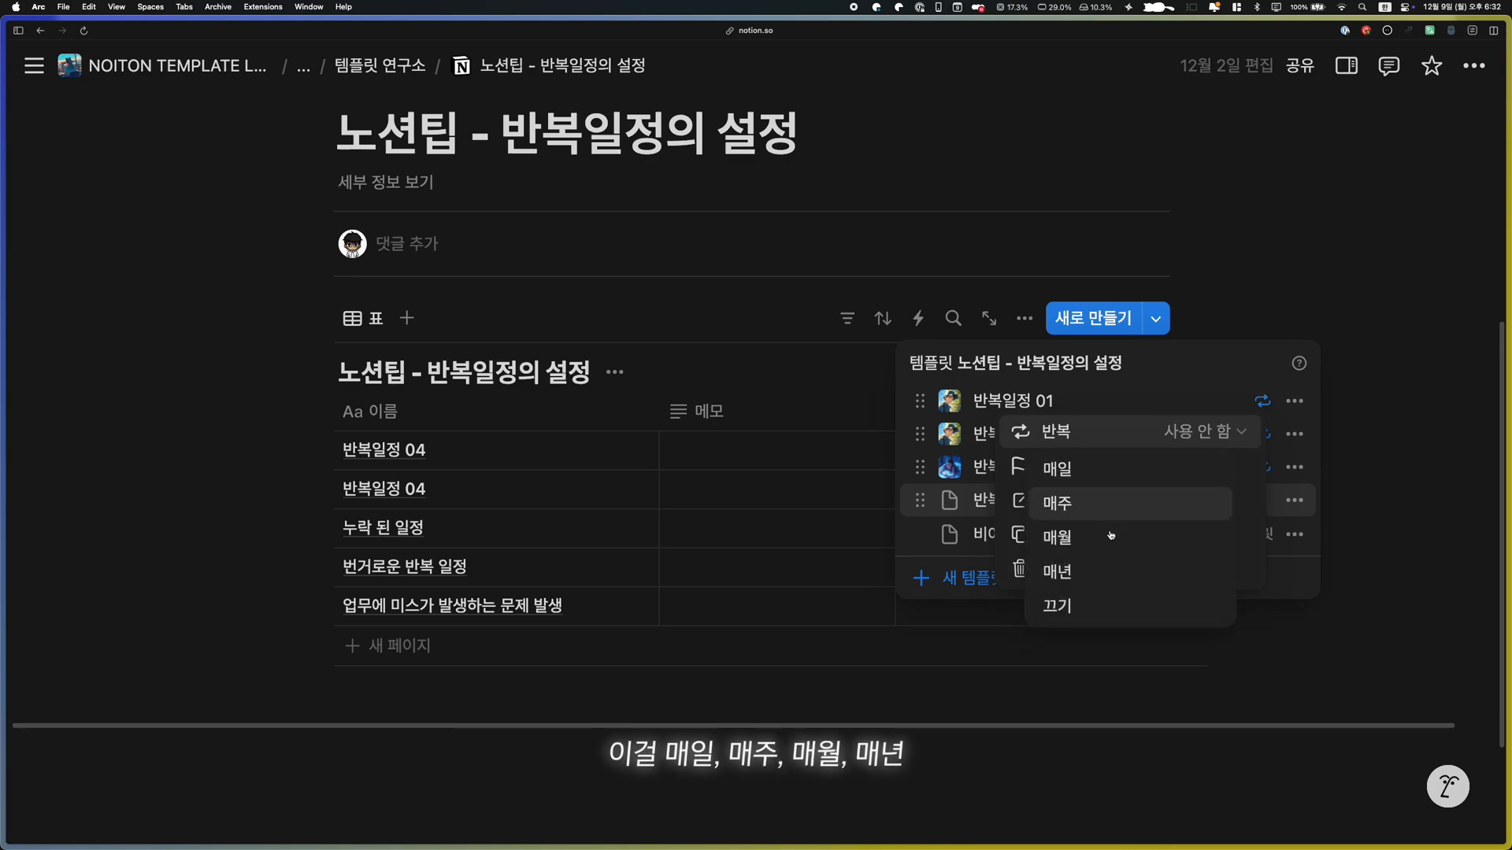
Try the daily, monthly and yearly repeat settings for the 반복일정 04 template
click(1106, 471)
click(1221, 432)
click(930, 579)
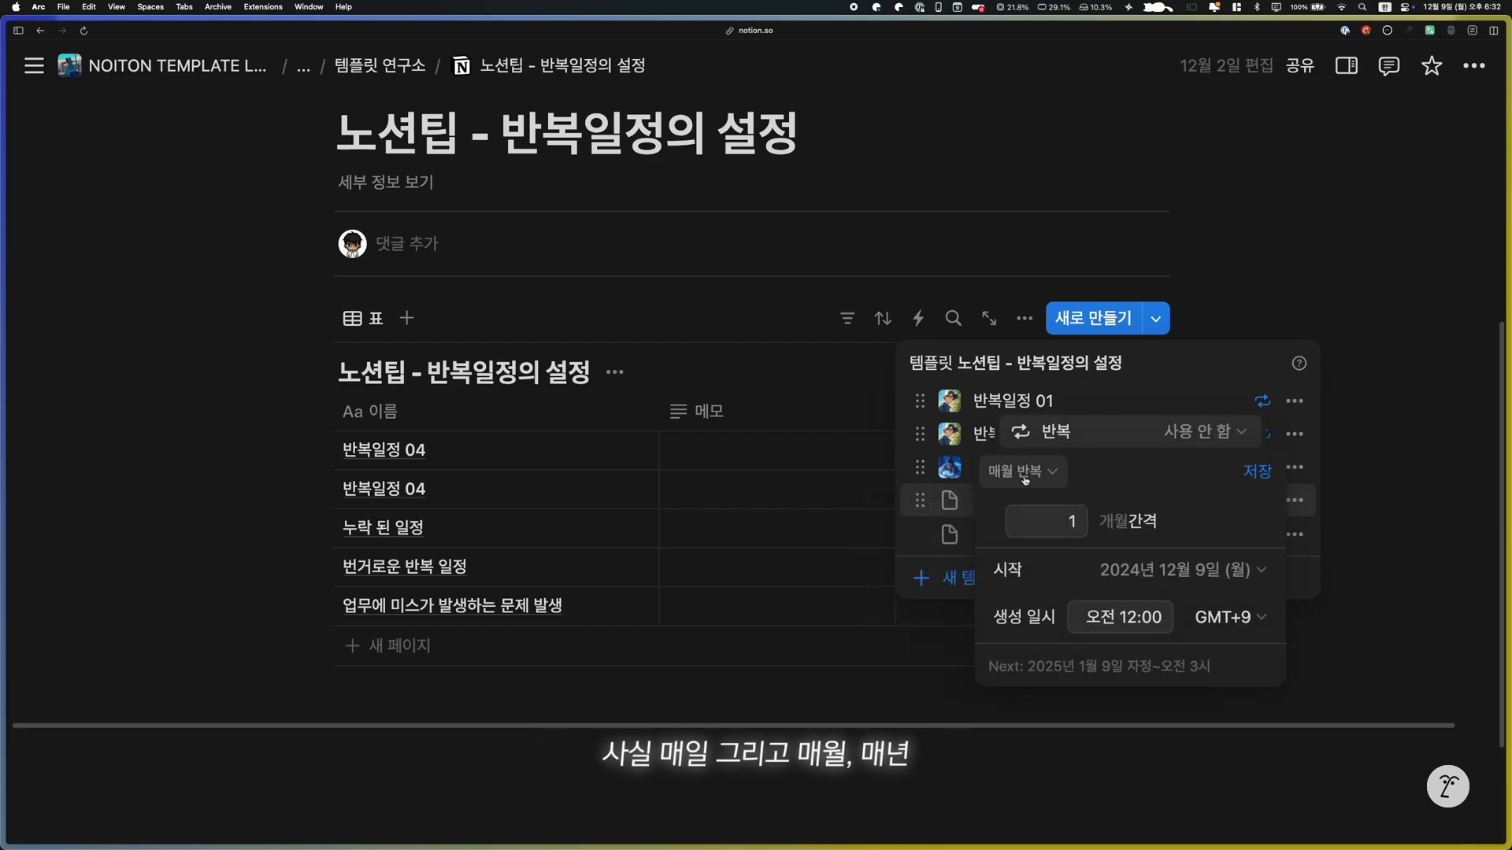
click(1026, 474)
click(931, 610)
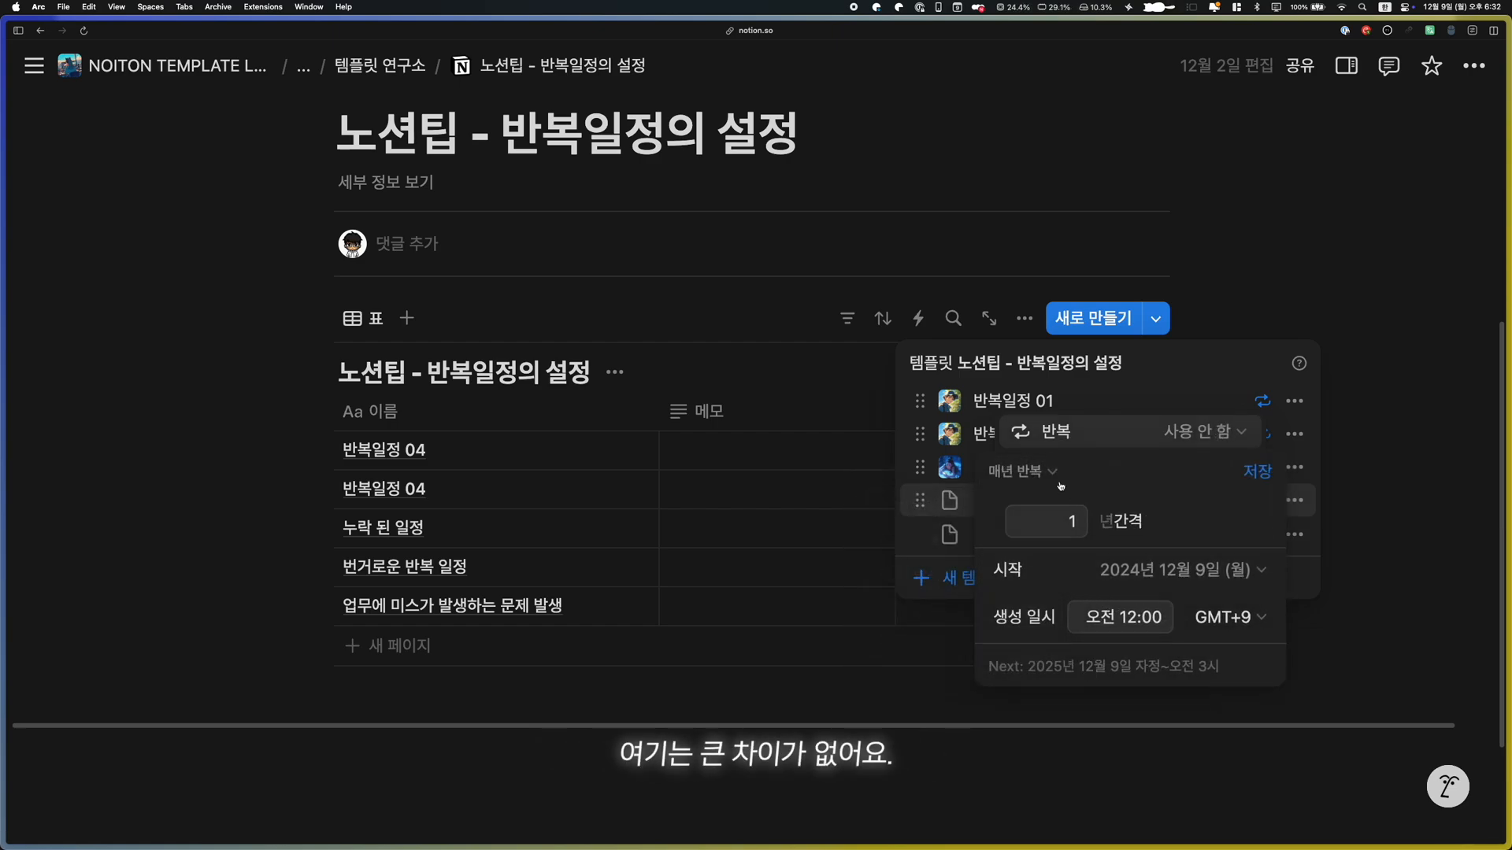
Set the 반복일정 04 template to repeat weekly at a 2-week interval on Monday and Thursday
click(1026, 471)
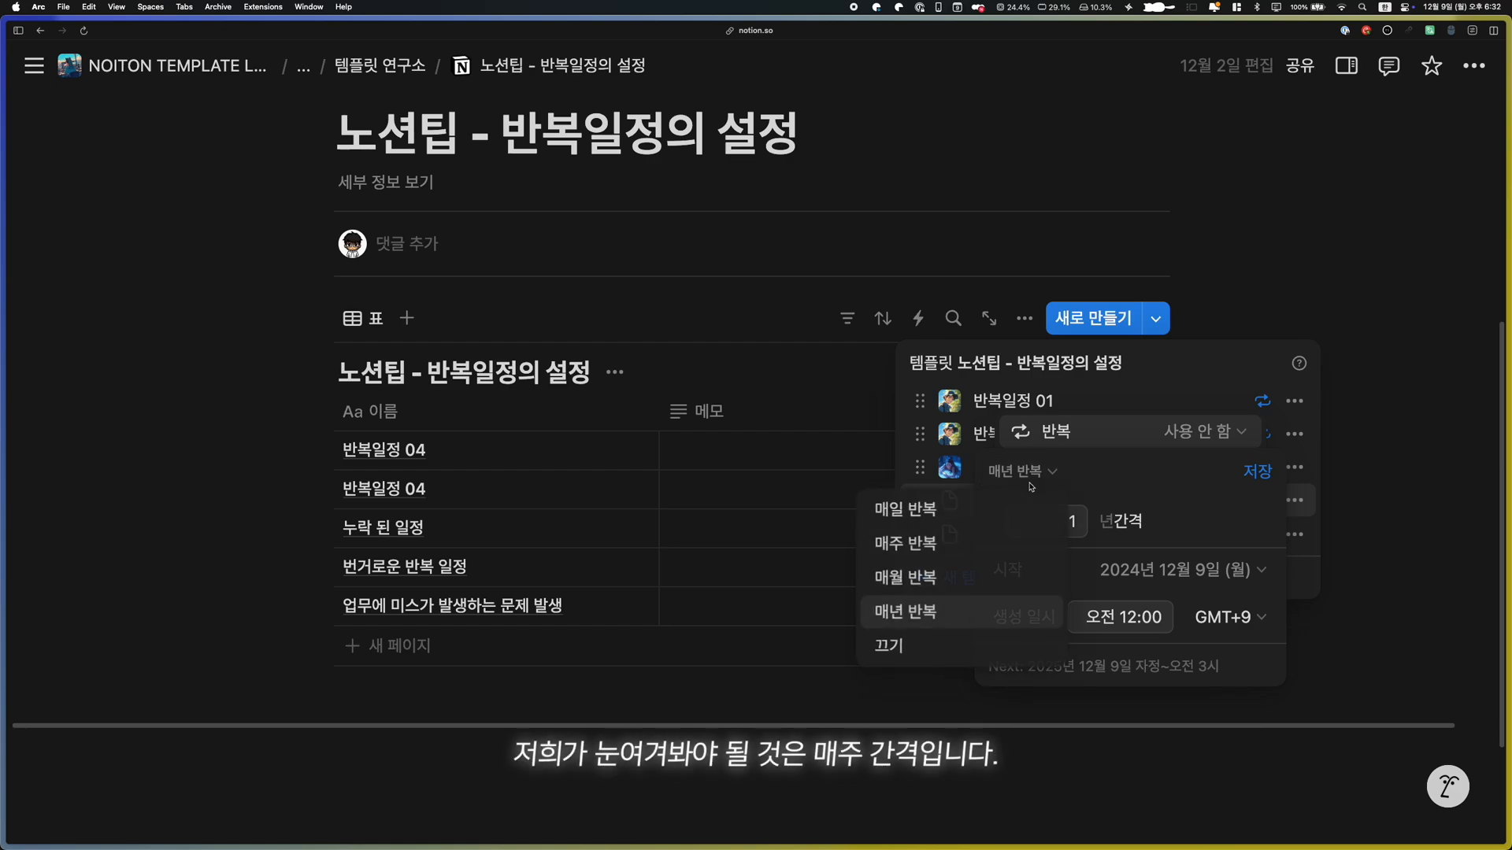
click(987, 545)
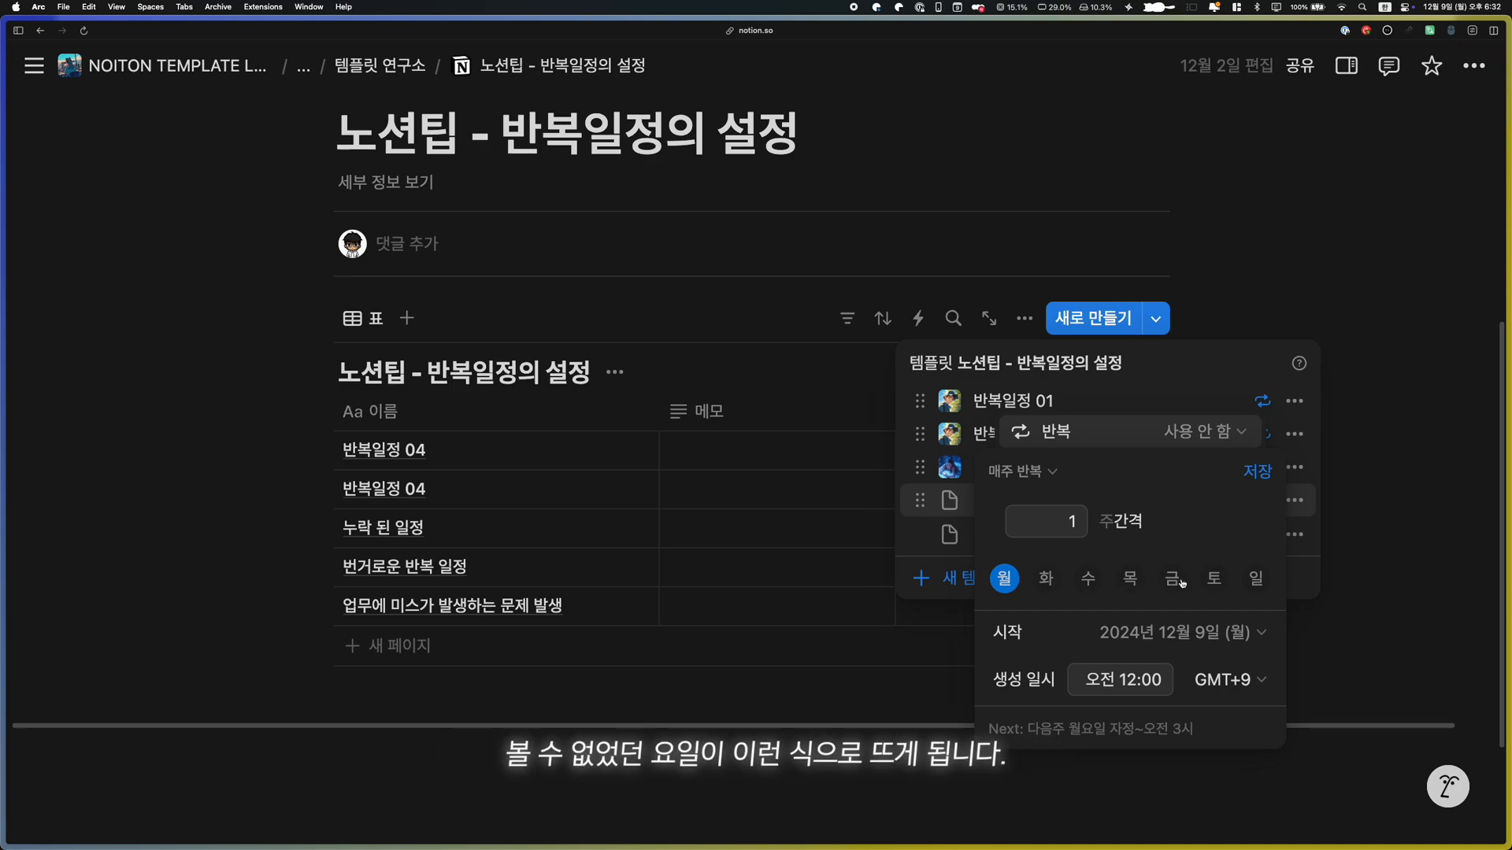
click(1118, 524)
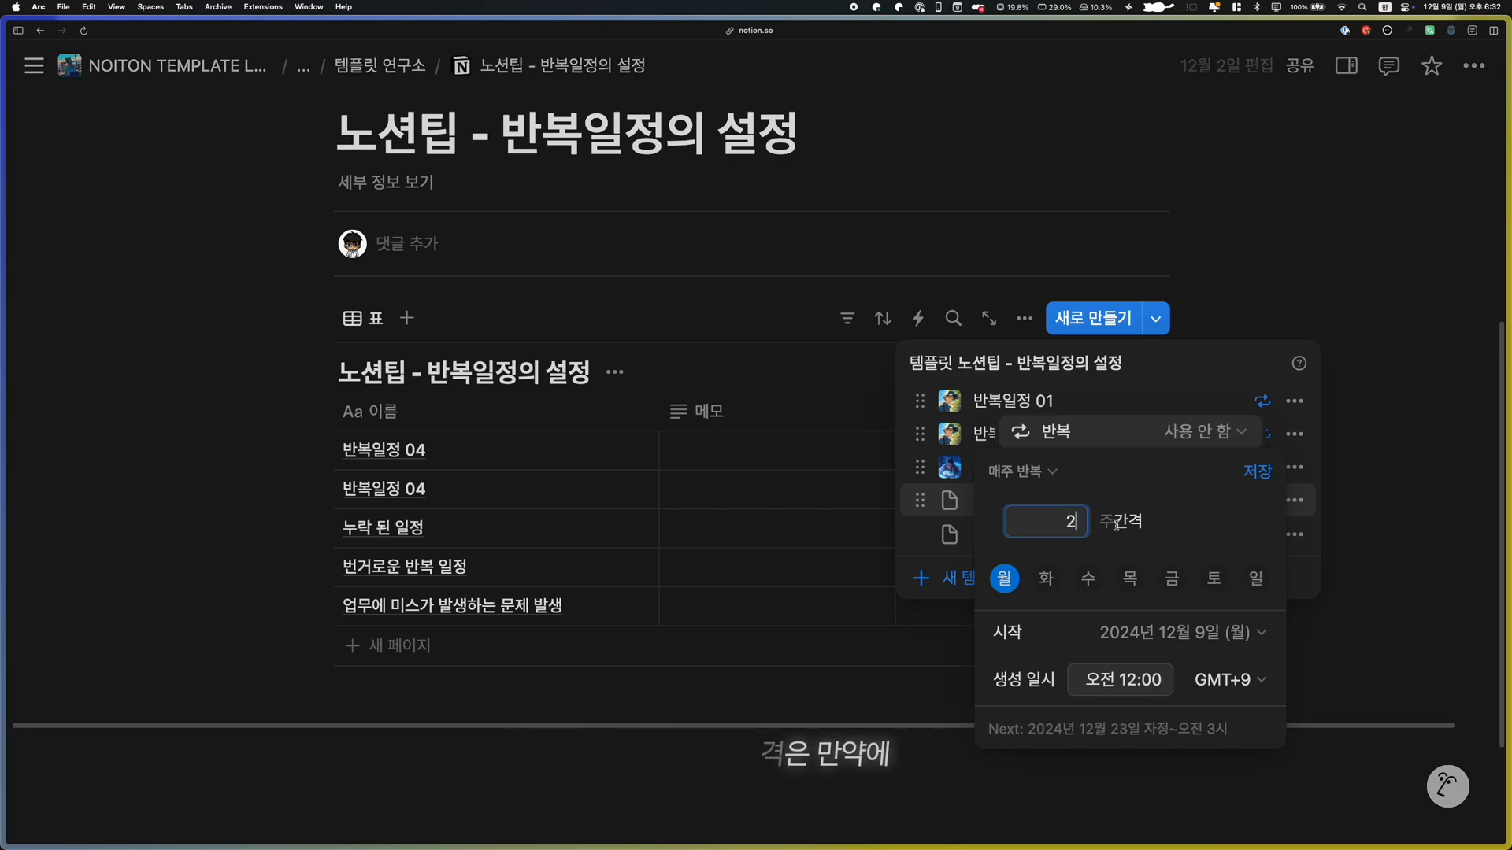
text(2)
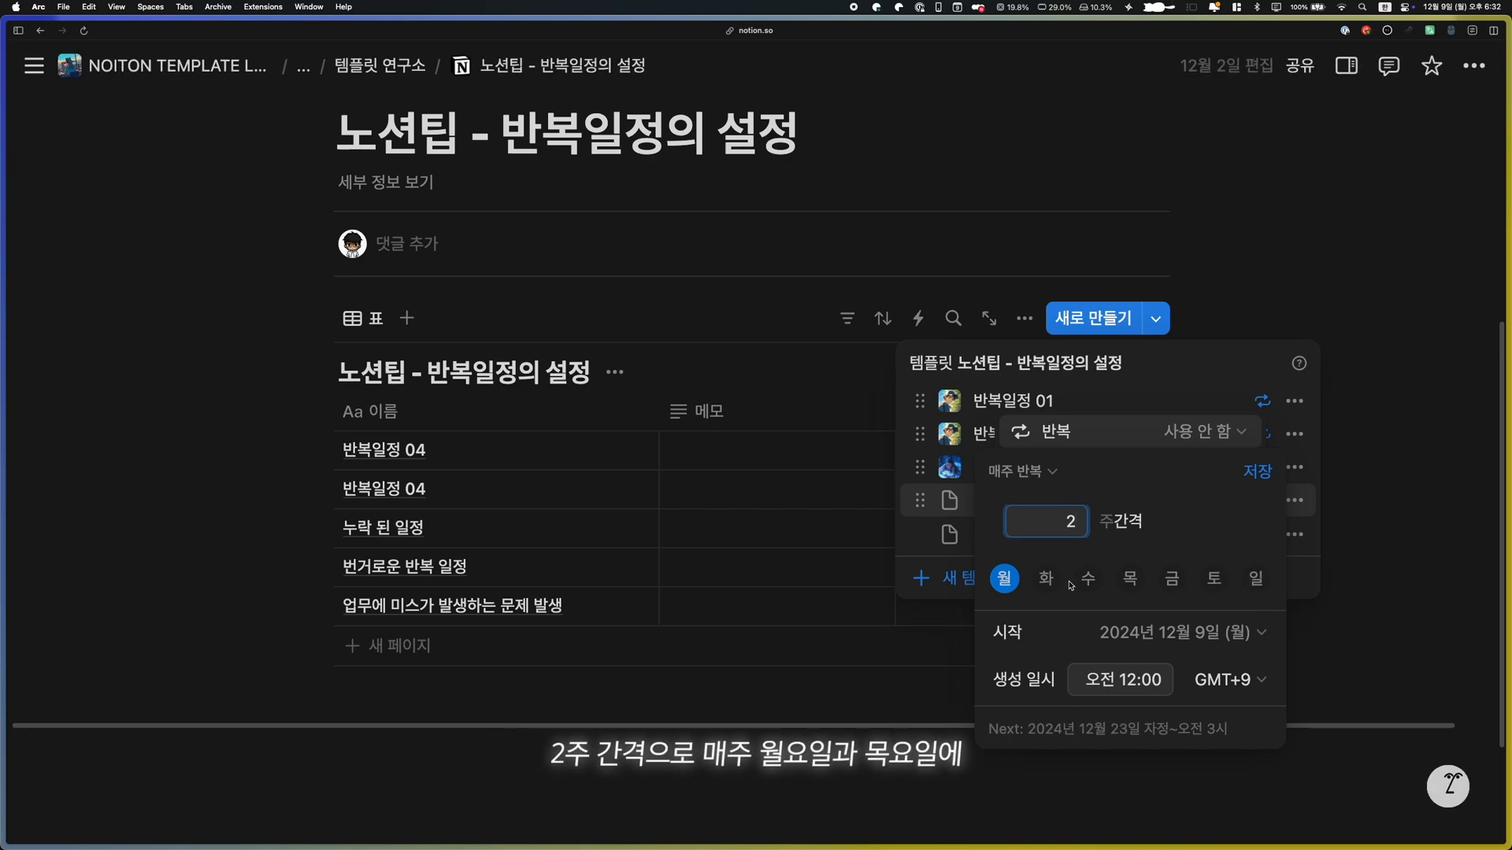
click(1131, 579)
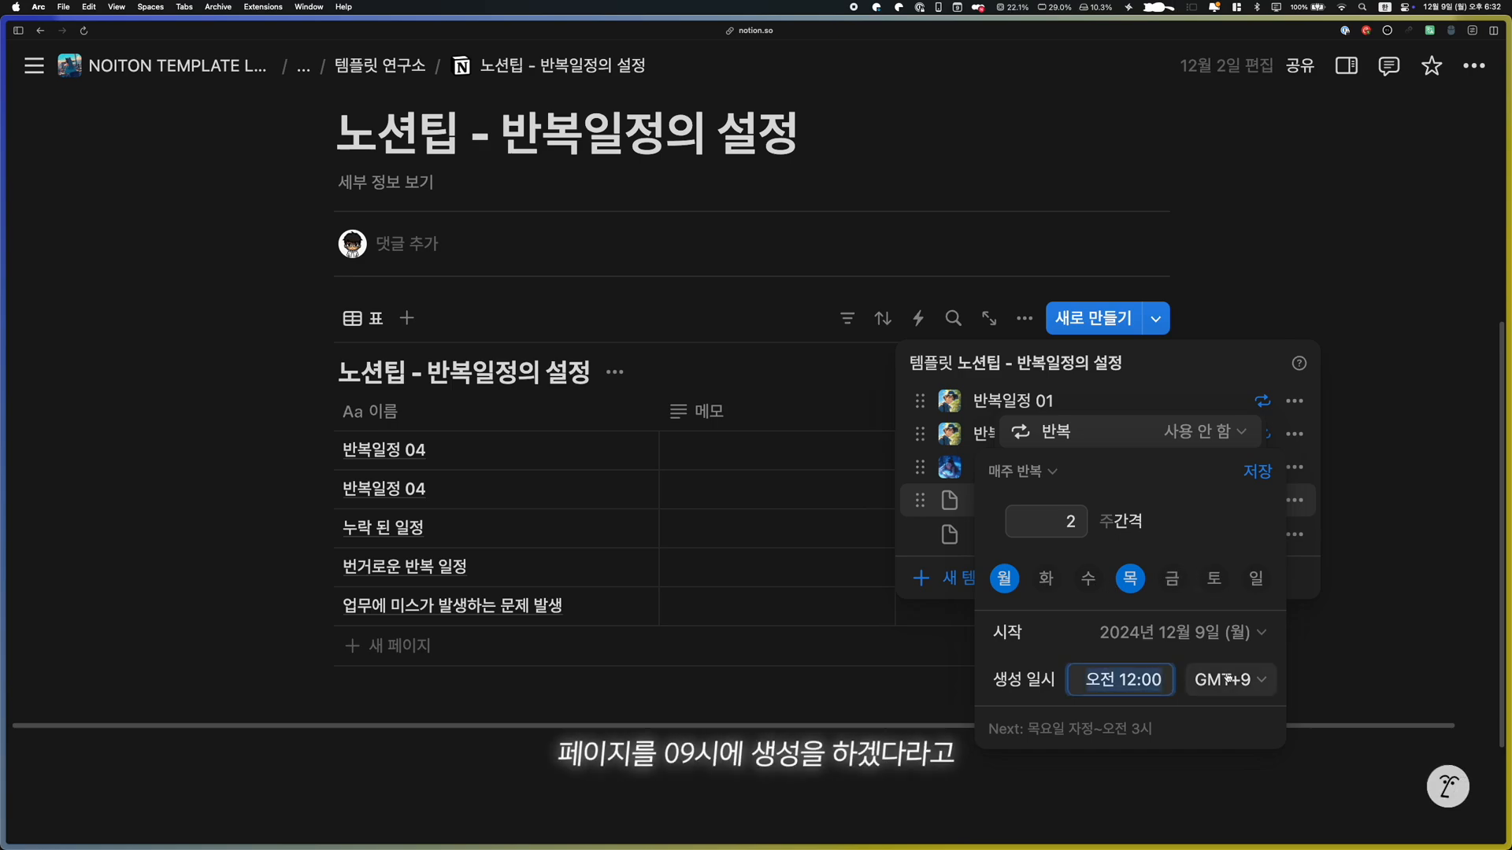
Set the repeat's creation time to 9:00 AM and save the schedule
click(1119, 680)
text(09:00)
key(Return)
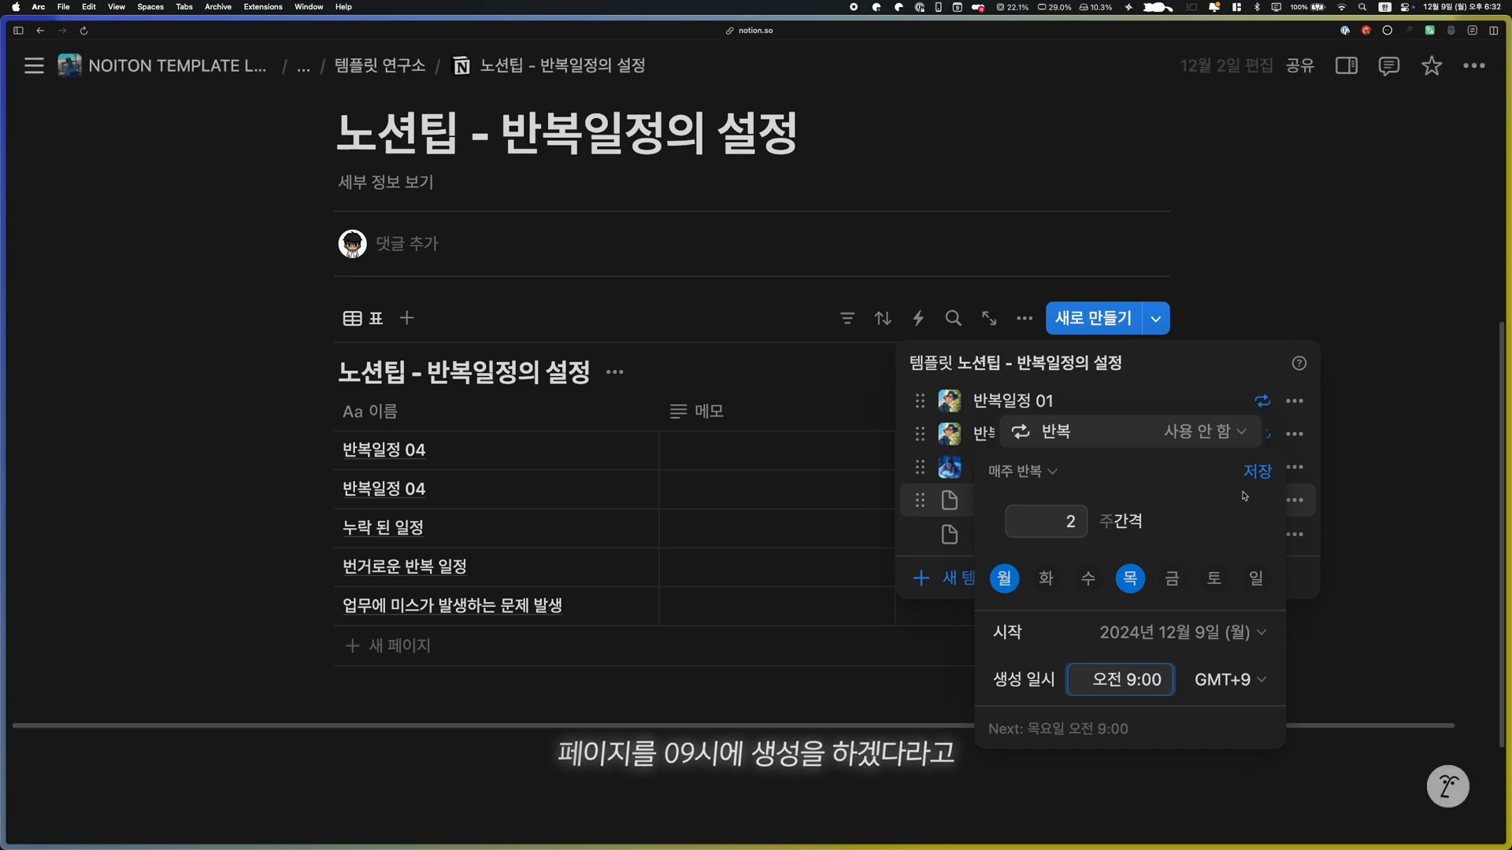
click(1260, 472)
click(1182, 432)
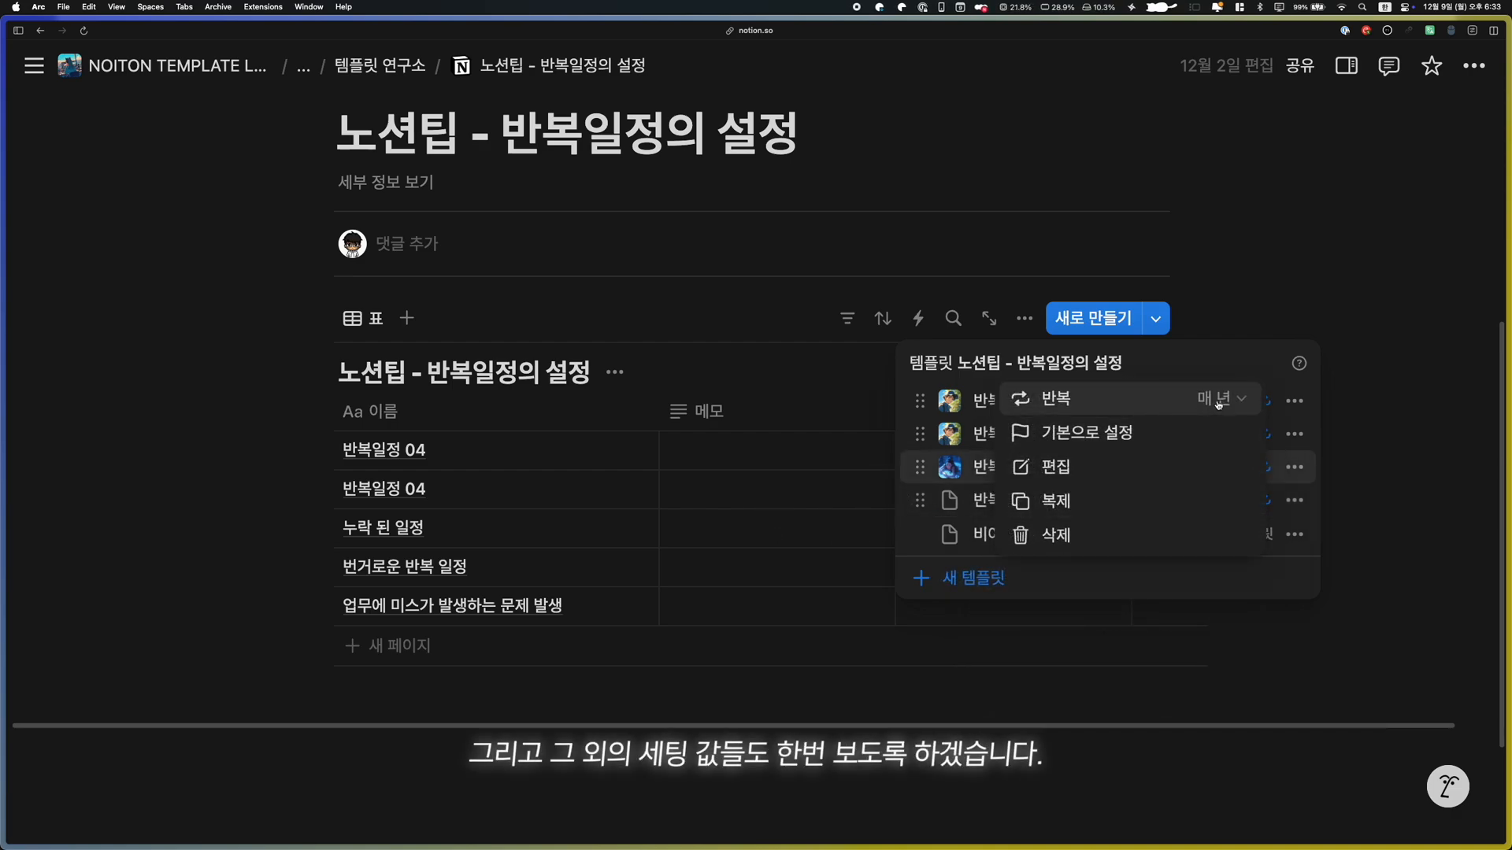
Examine the start date and creation time settings in the repeat schedule of the 반복일정 03 template
click(1218, 402)
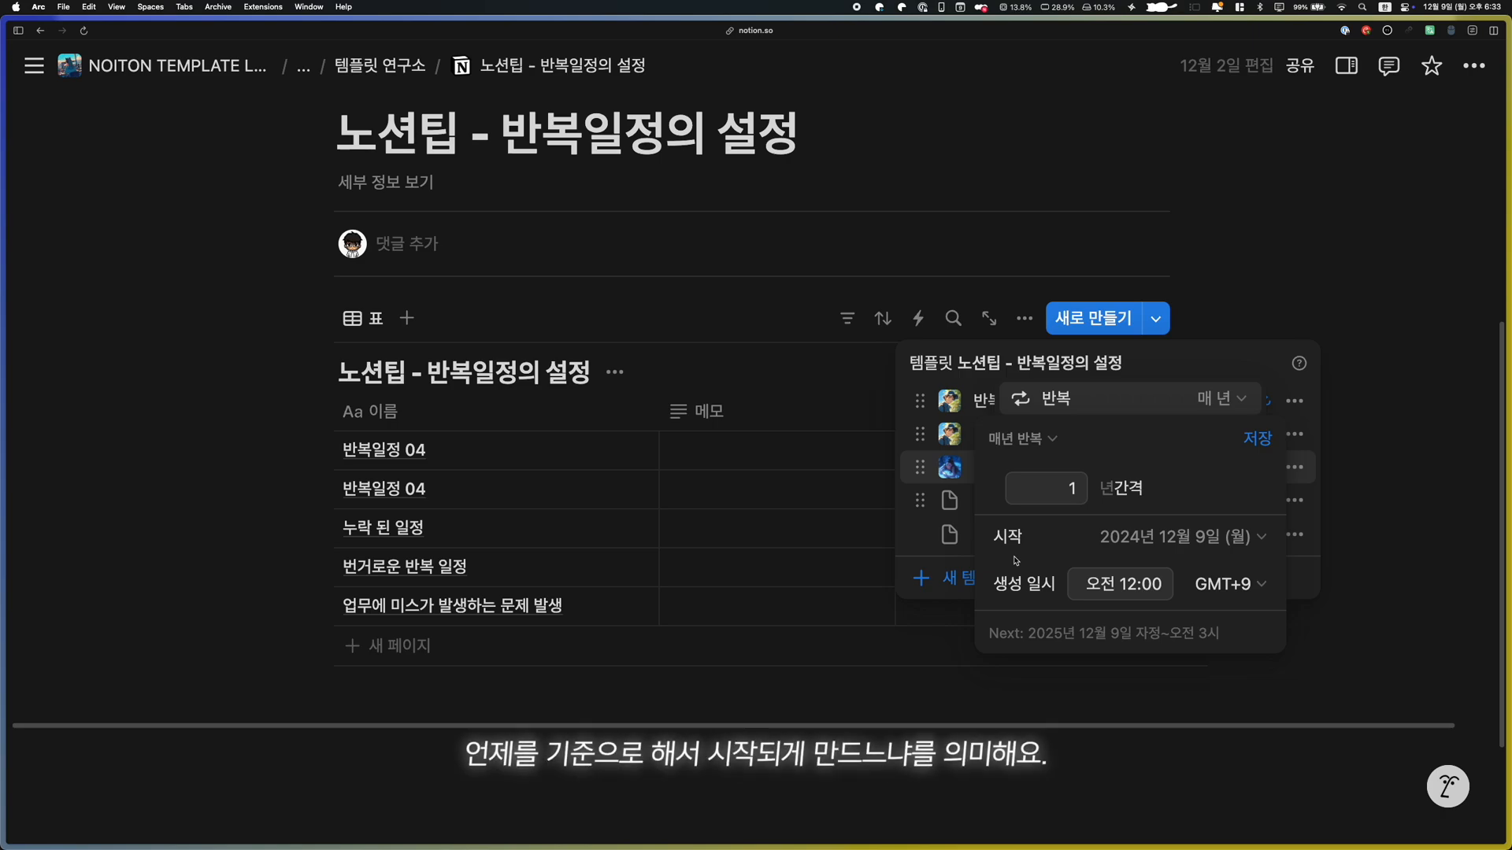
click(1238, 537)
click(1054, 334)
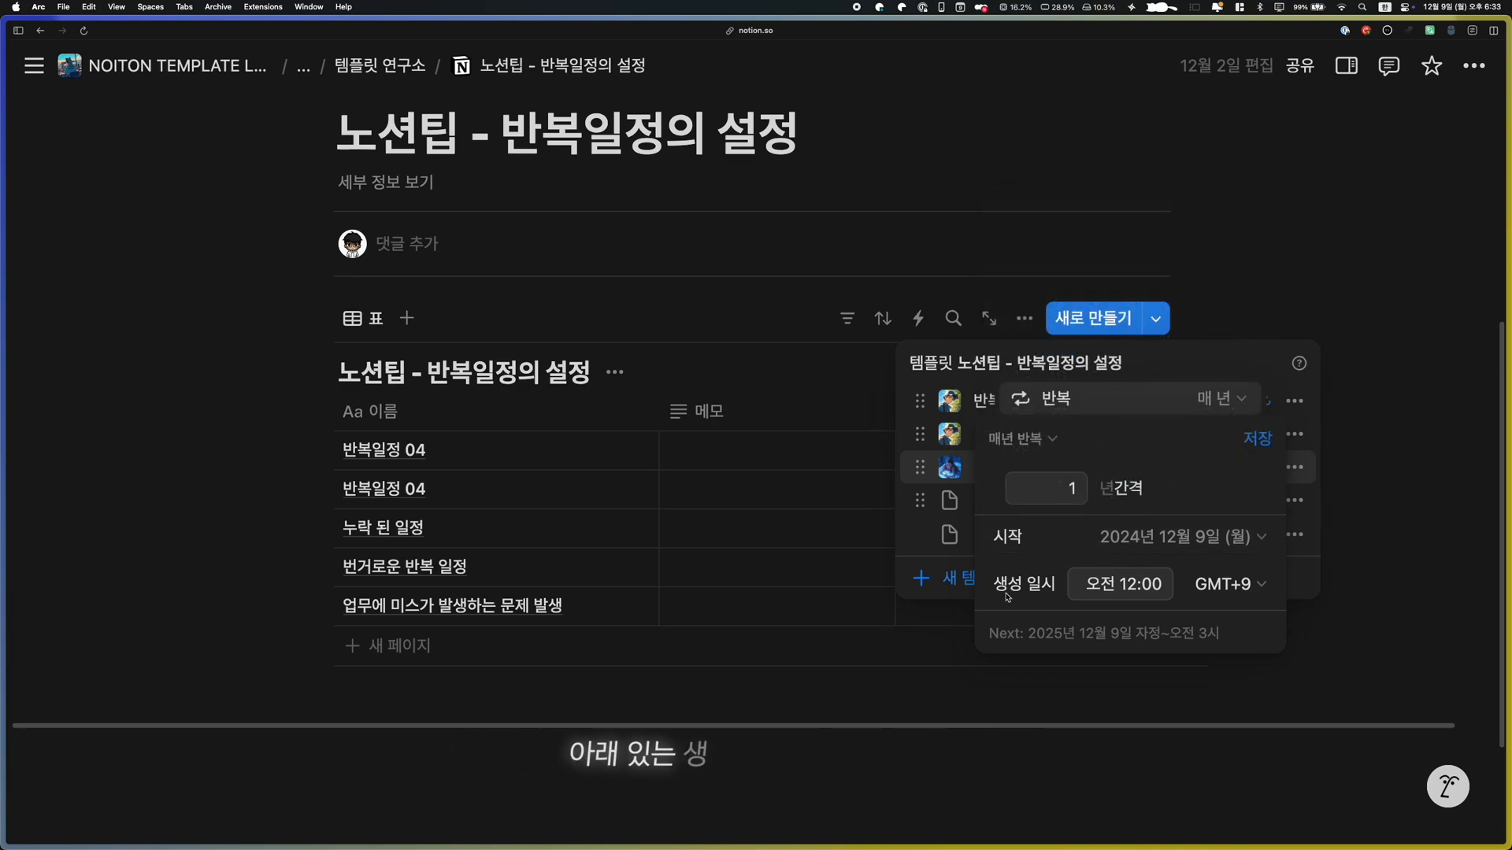
click(1125, 585)
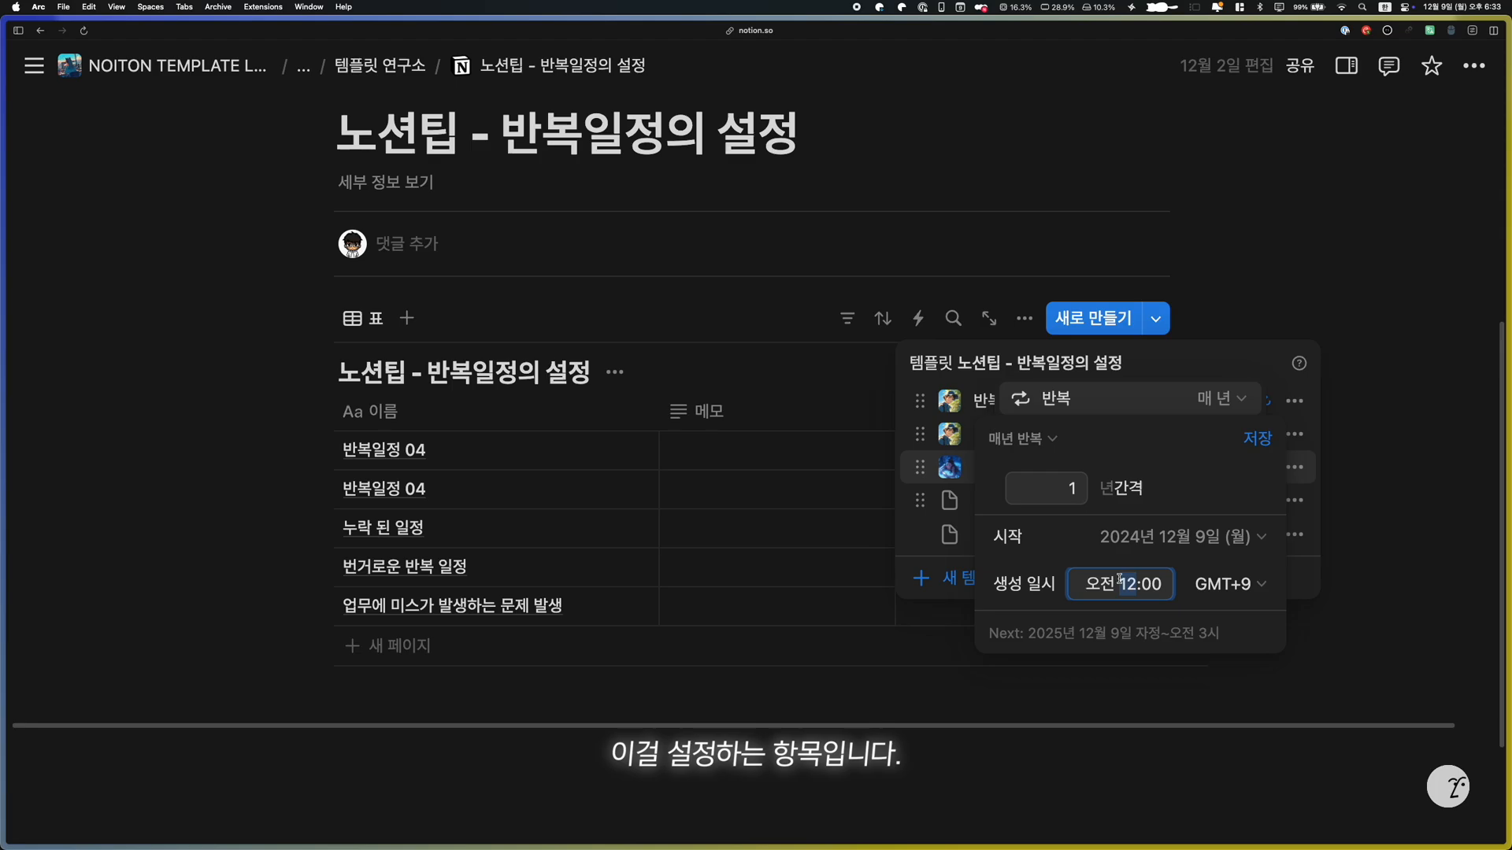
click(929, 486)
Create a page from the 반복일정 04 template and set its 기간 to 2024/12/13 in the table
click(1016, 502)
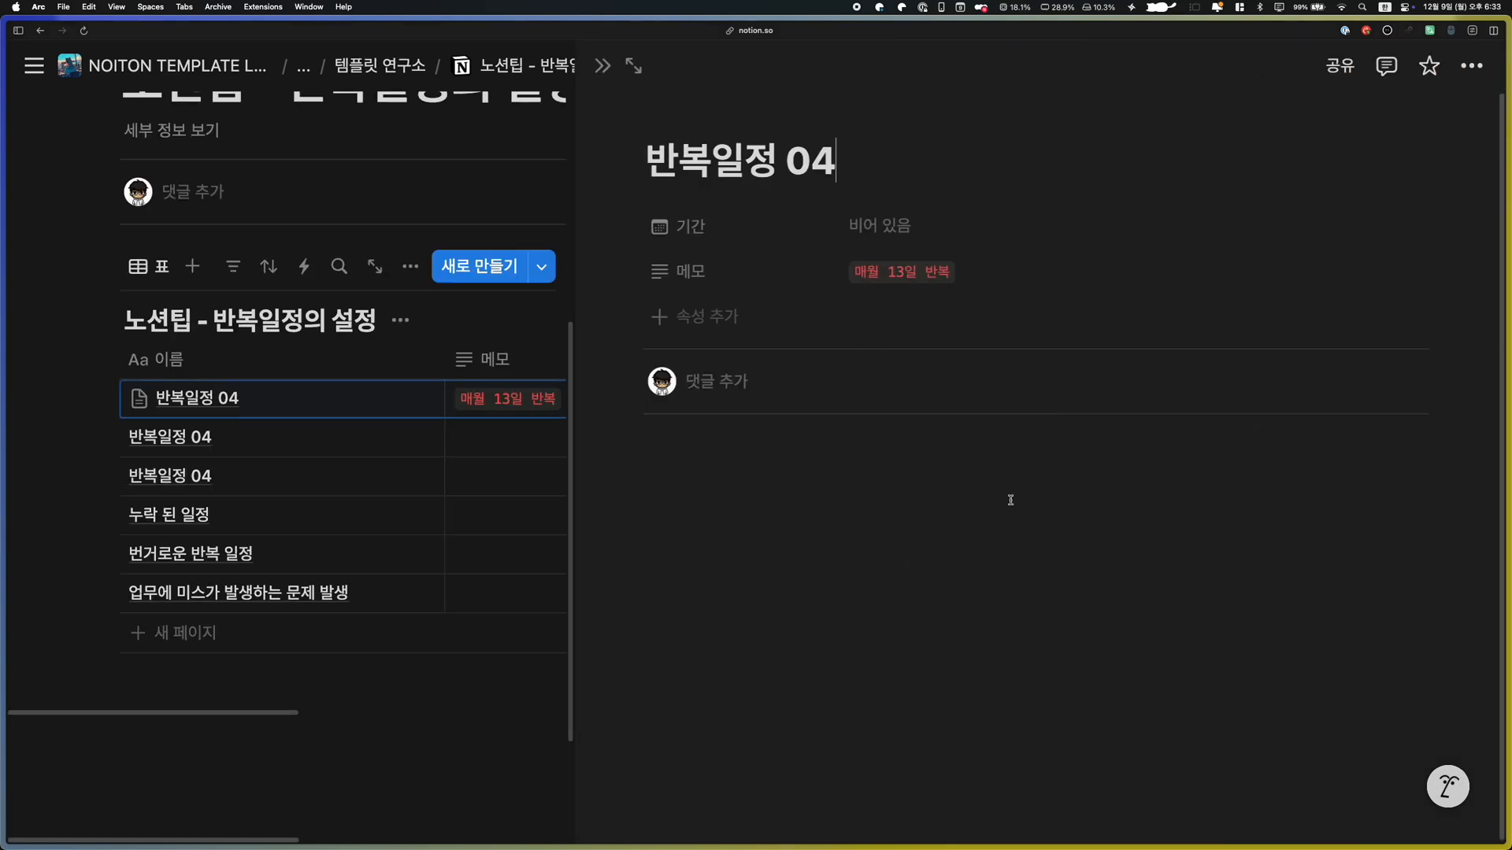
key(Escape)
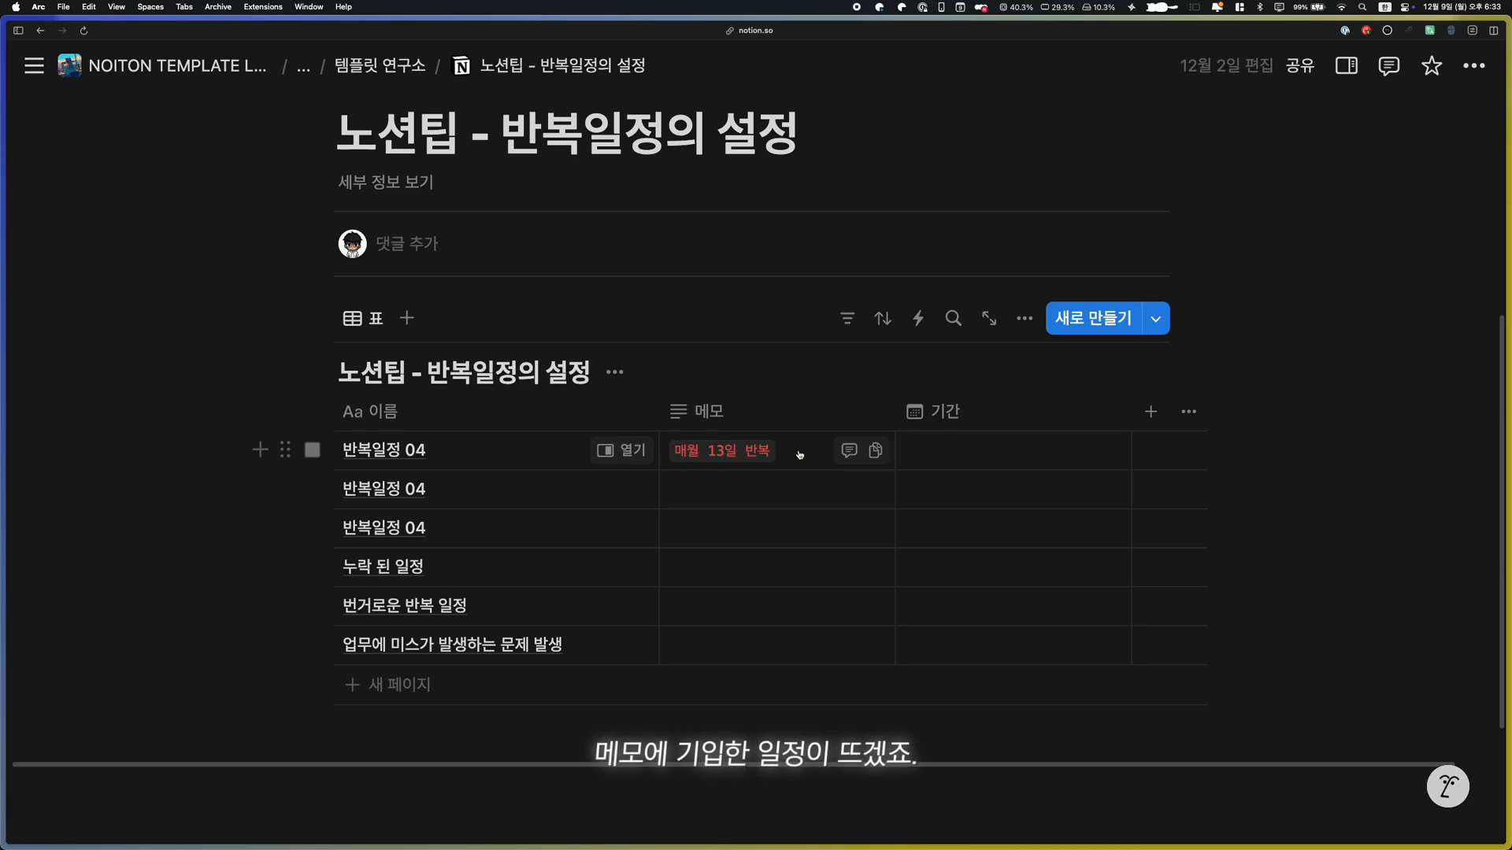
click(931, 449)
click(1131, 398)
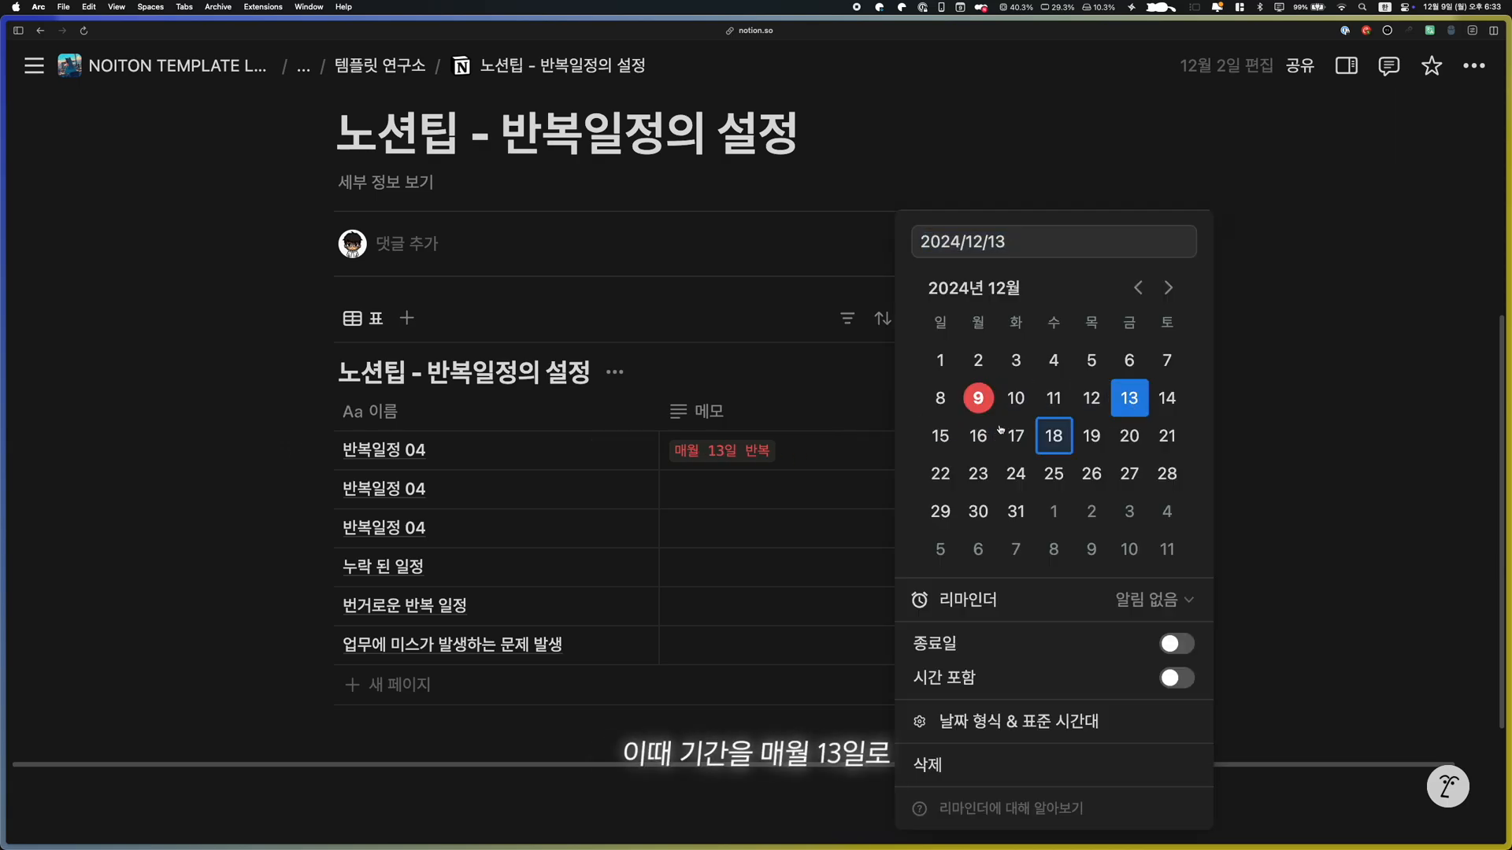
key(Escape)
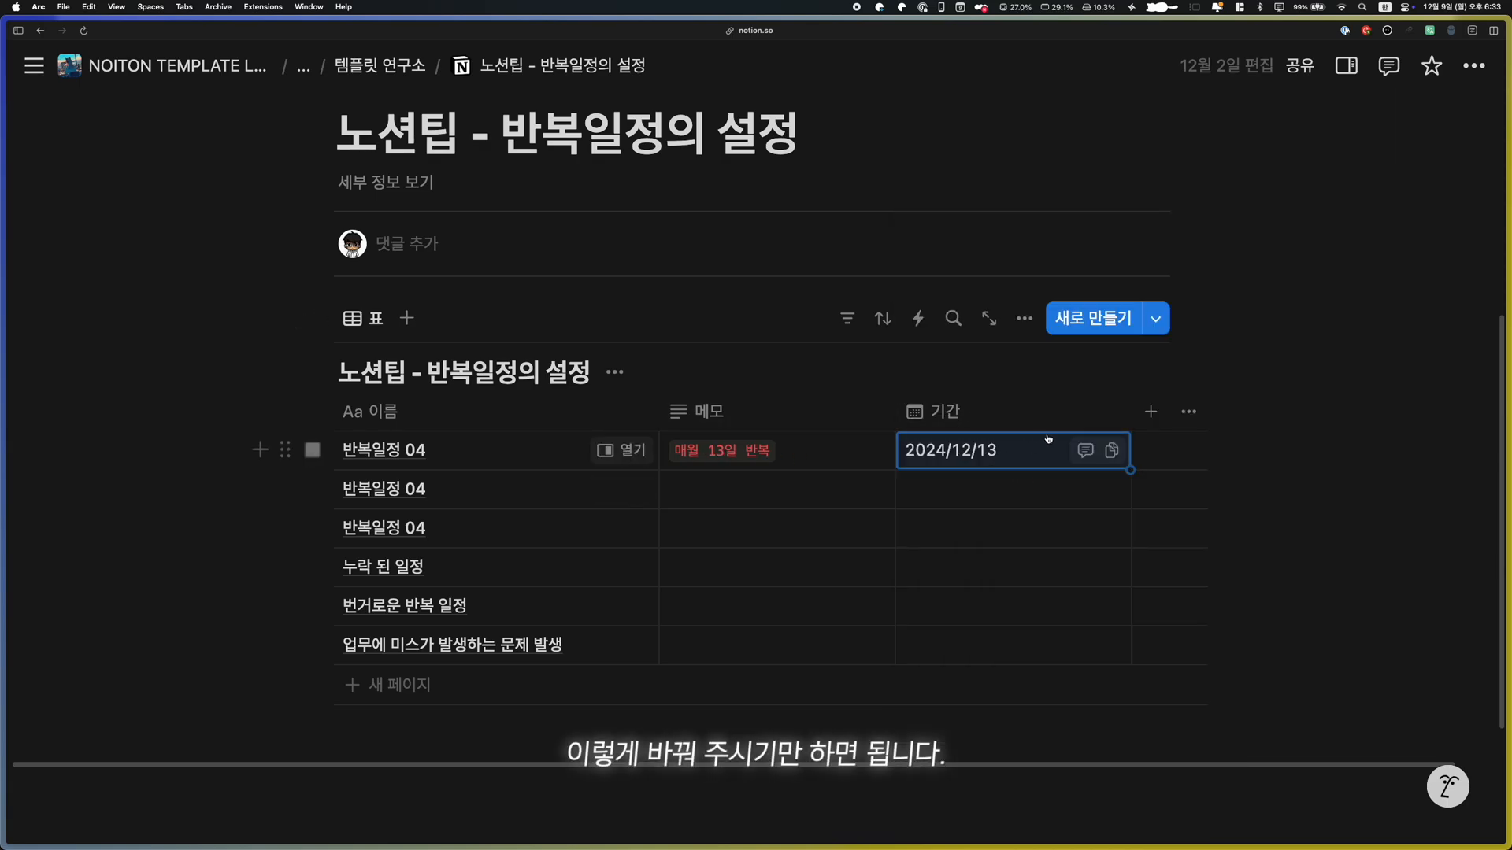
Edit the 반복일정 04 template so its 기간 property uses 지금, the time of duplication
click(1156, 318)
click(1294, 500)
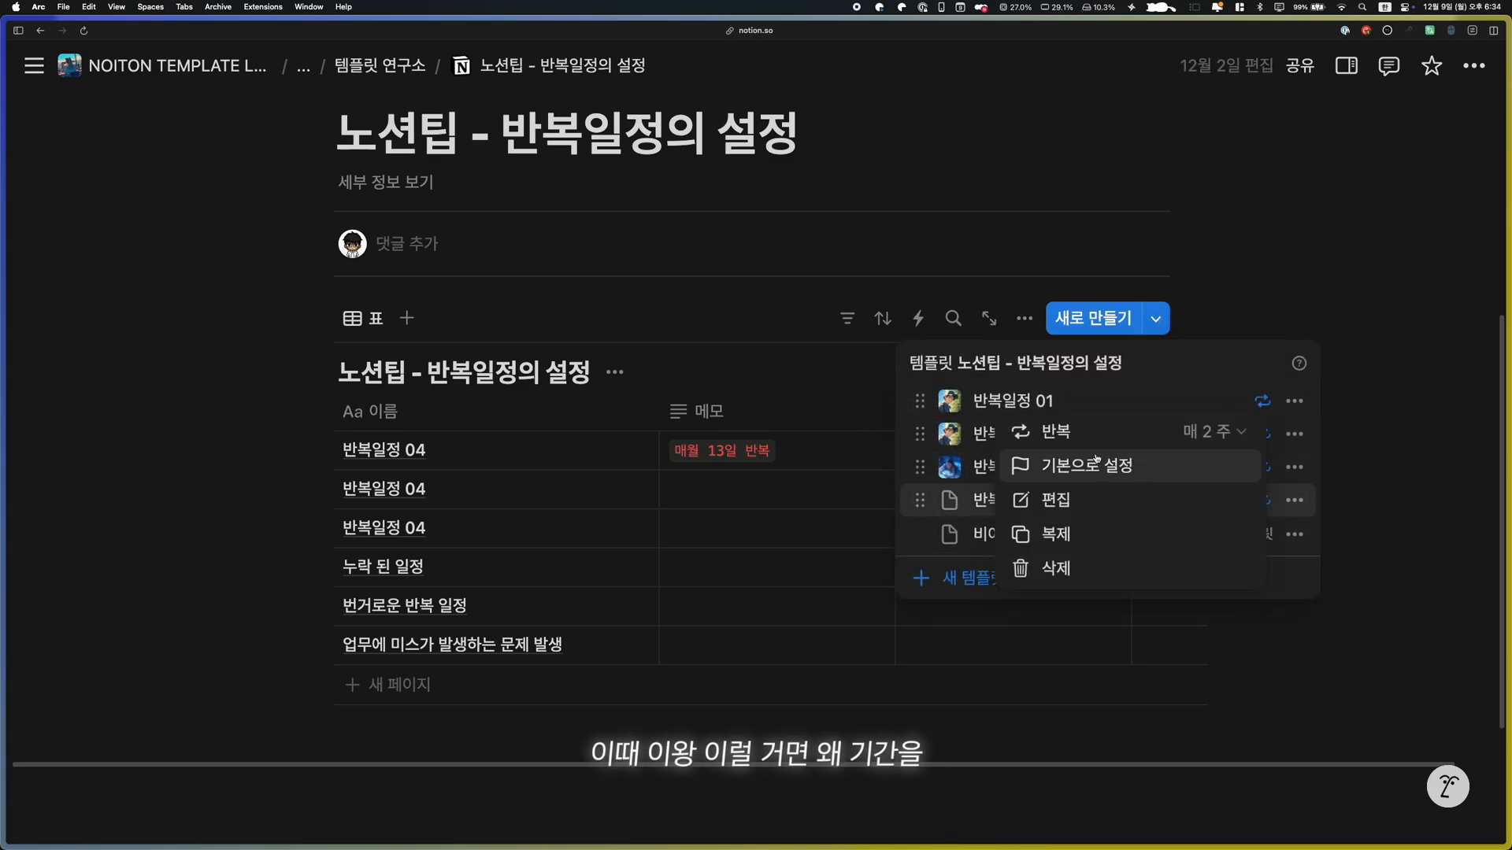
click(1055, 500)
click(598, 462)
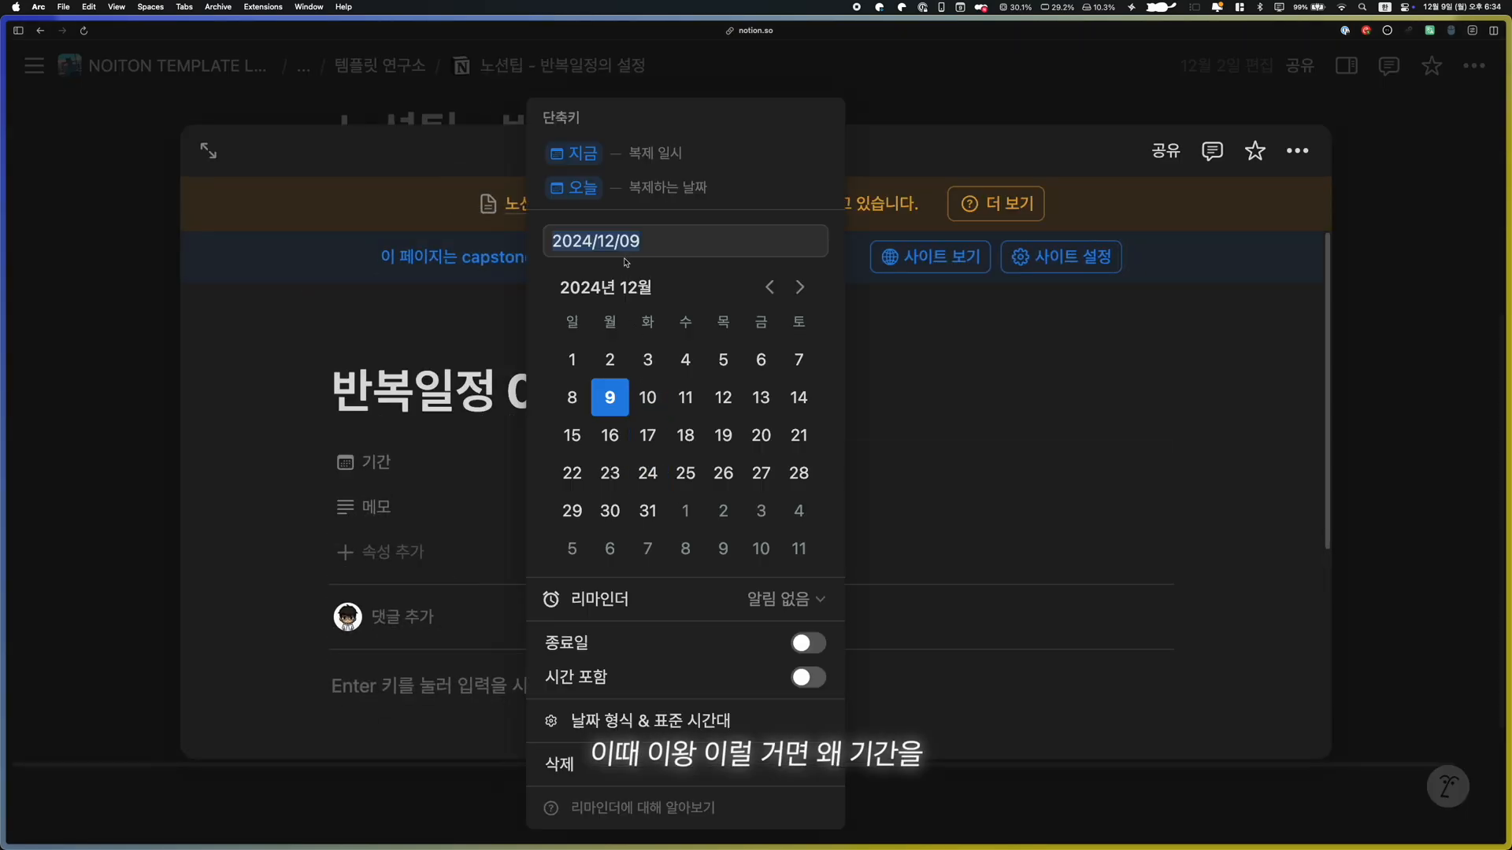
click(693, 153)
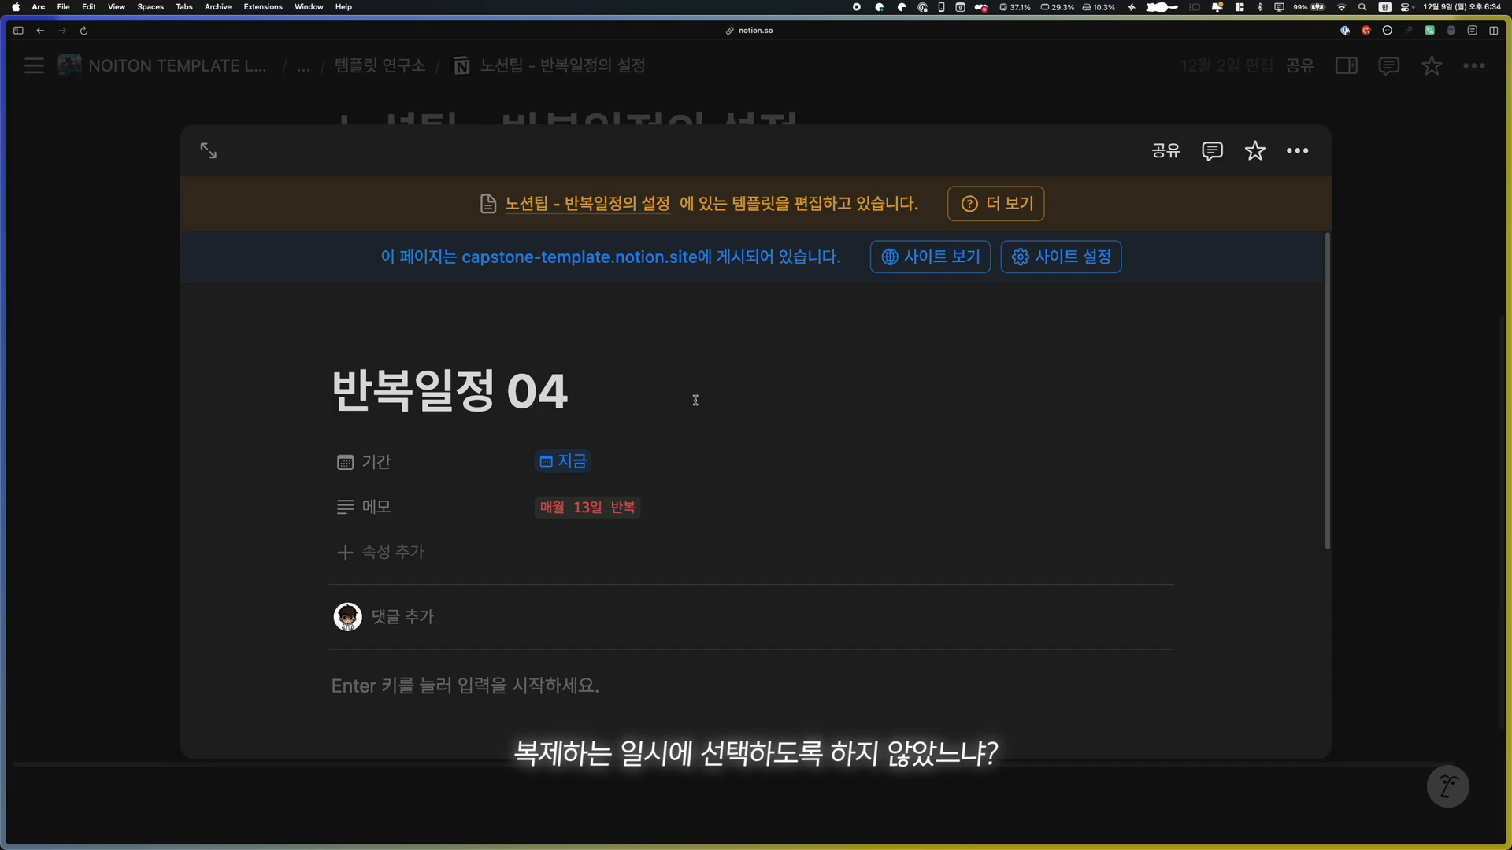
scroll(637, 478, down, 3)
scroll(637, 471, up, 2)
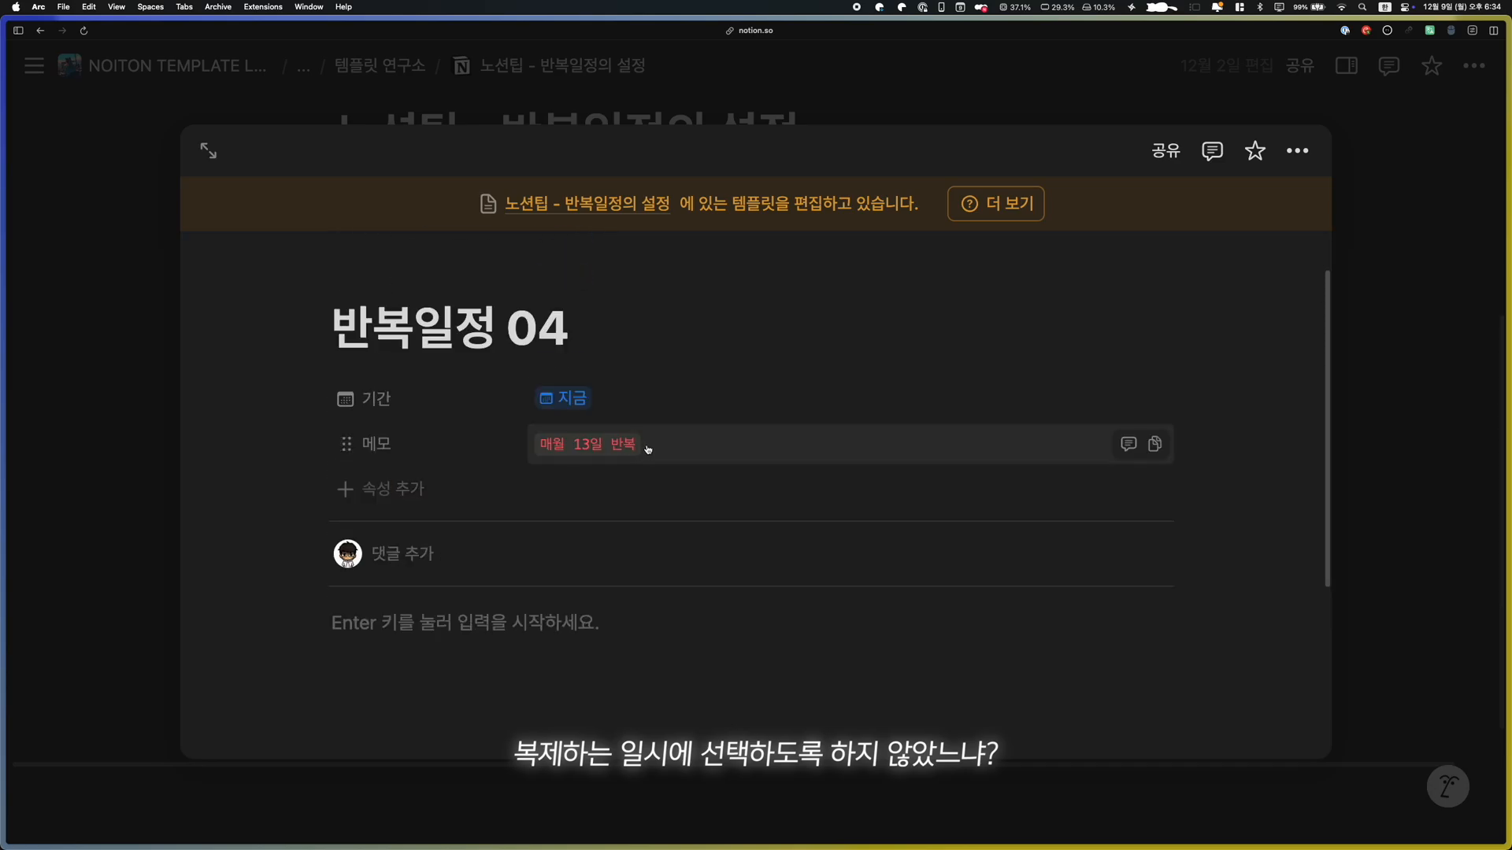
click(621, 404)
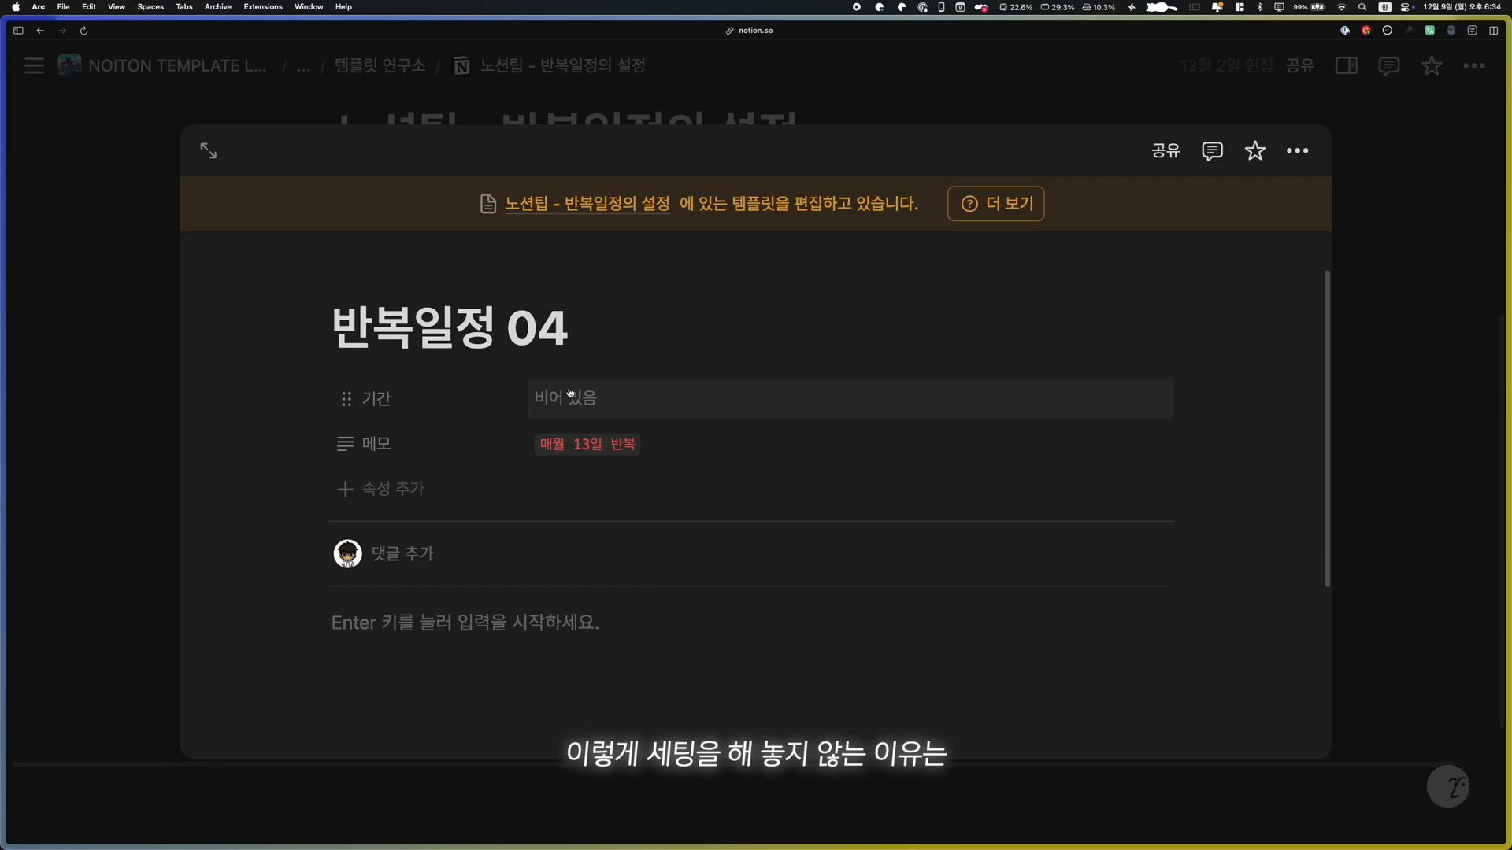
click(570, 398)
key(Escape)
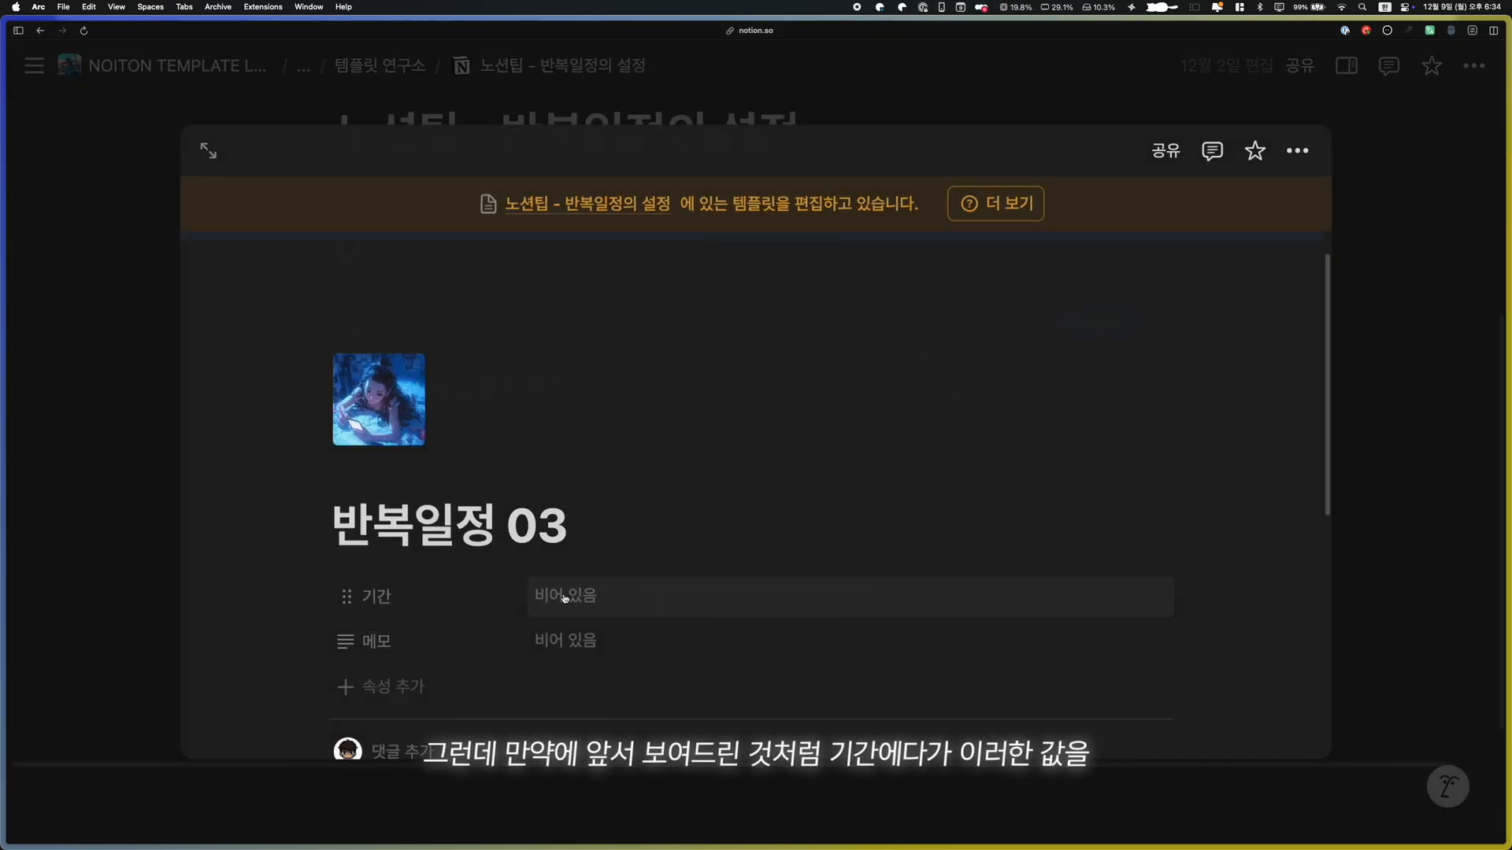
Enter "13일 반복" in the 메모 property of the 반복일정 03 template, format it as inline code, and close the template
click(567, 596)
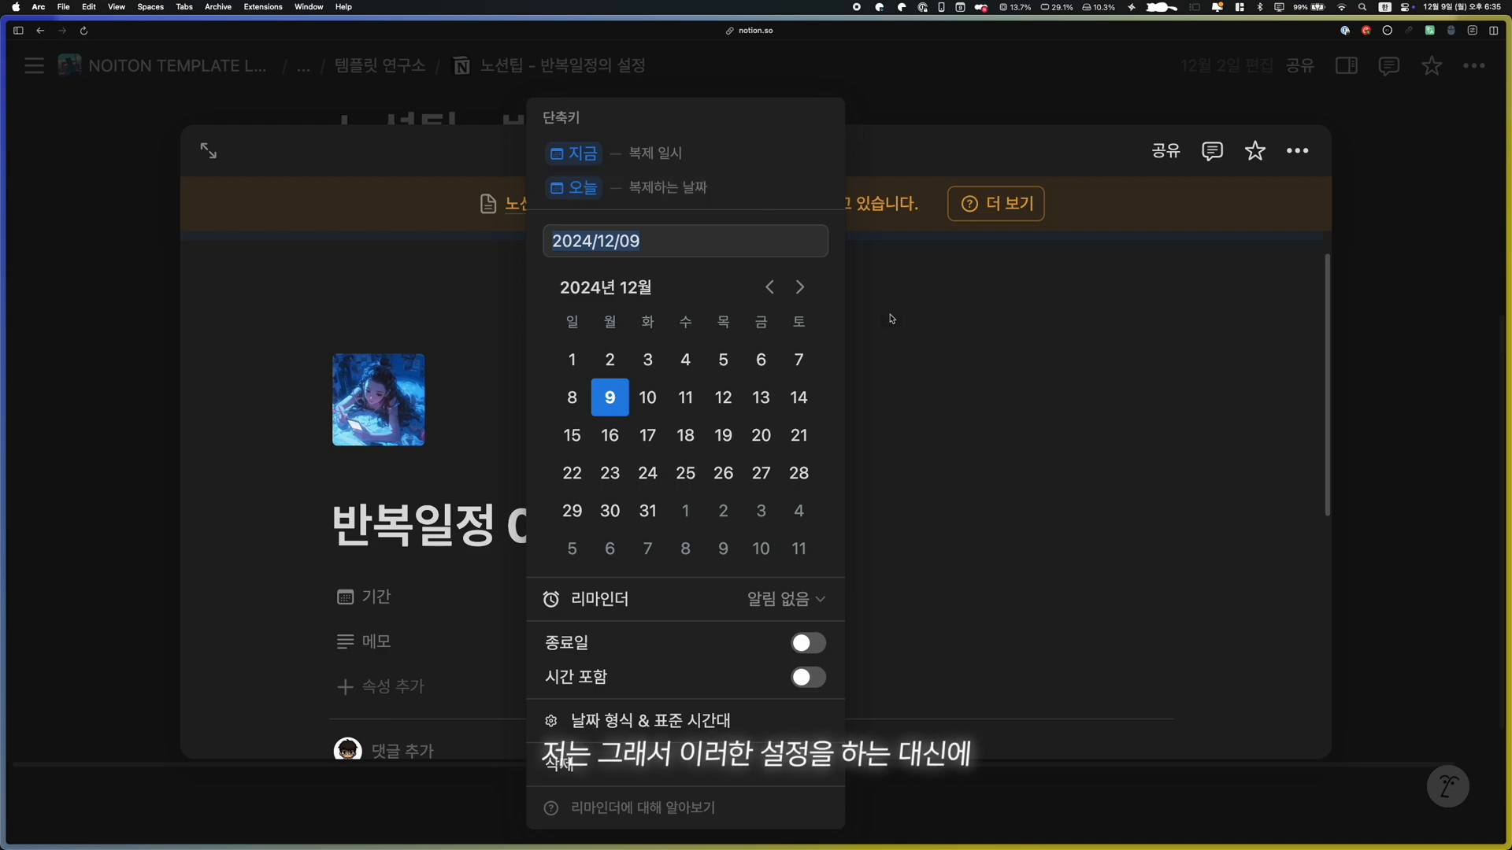
click(995, 394)
scroll(569, 580, down, 2)
click(568, 580)
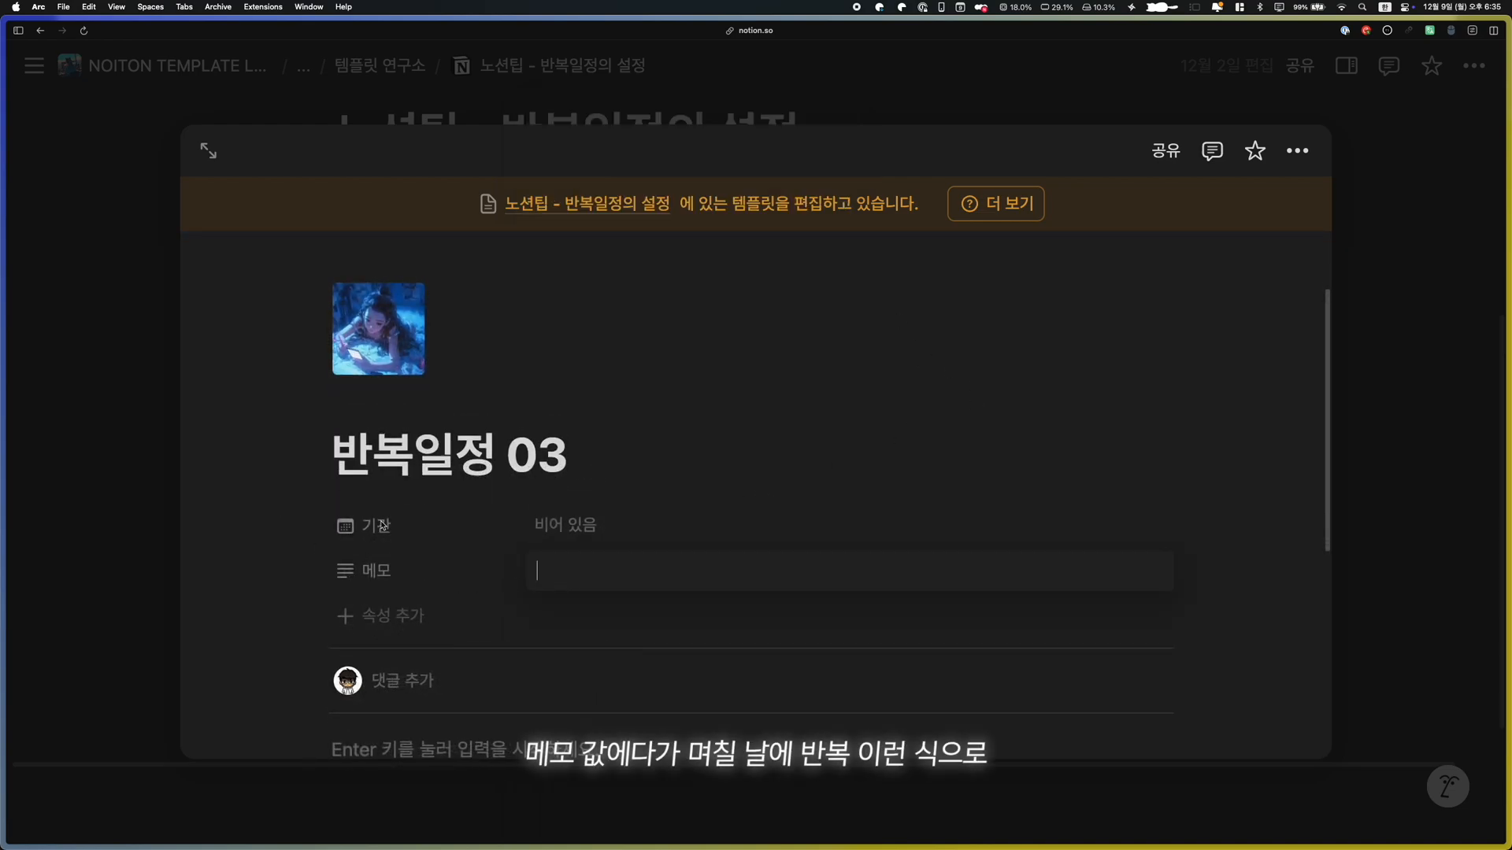
text(13일 반복)
key(super+a)
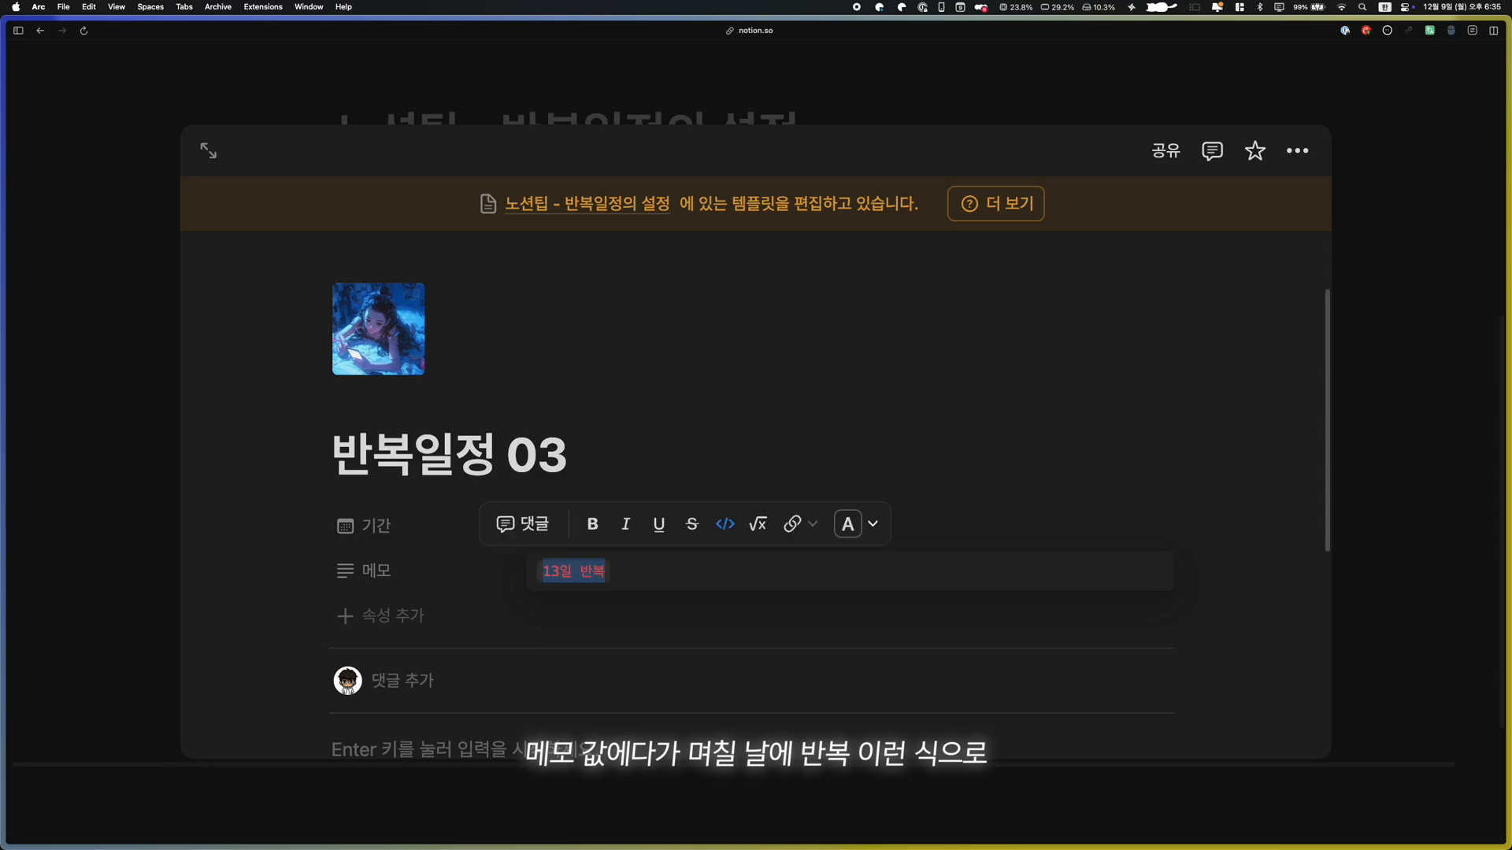
click(808, 408)
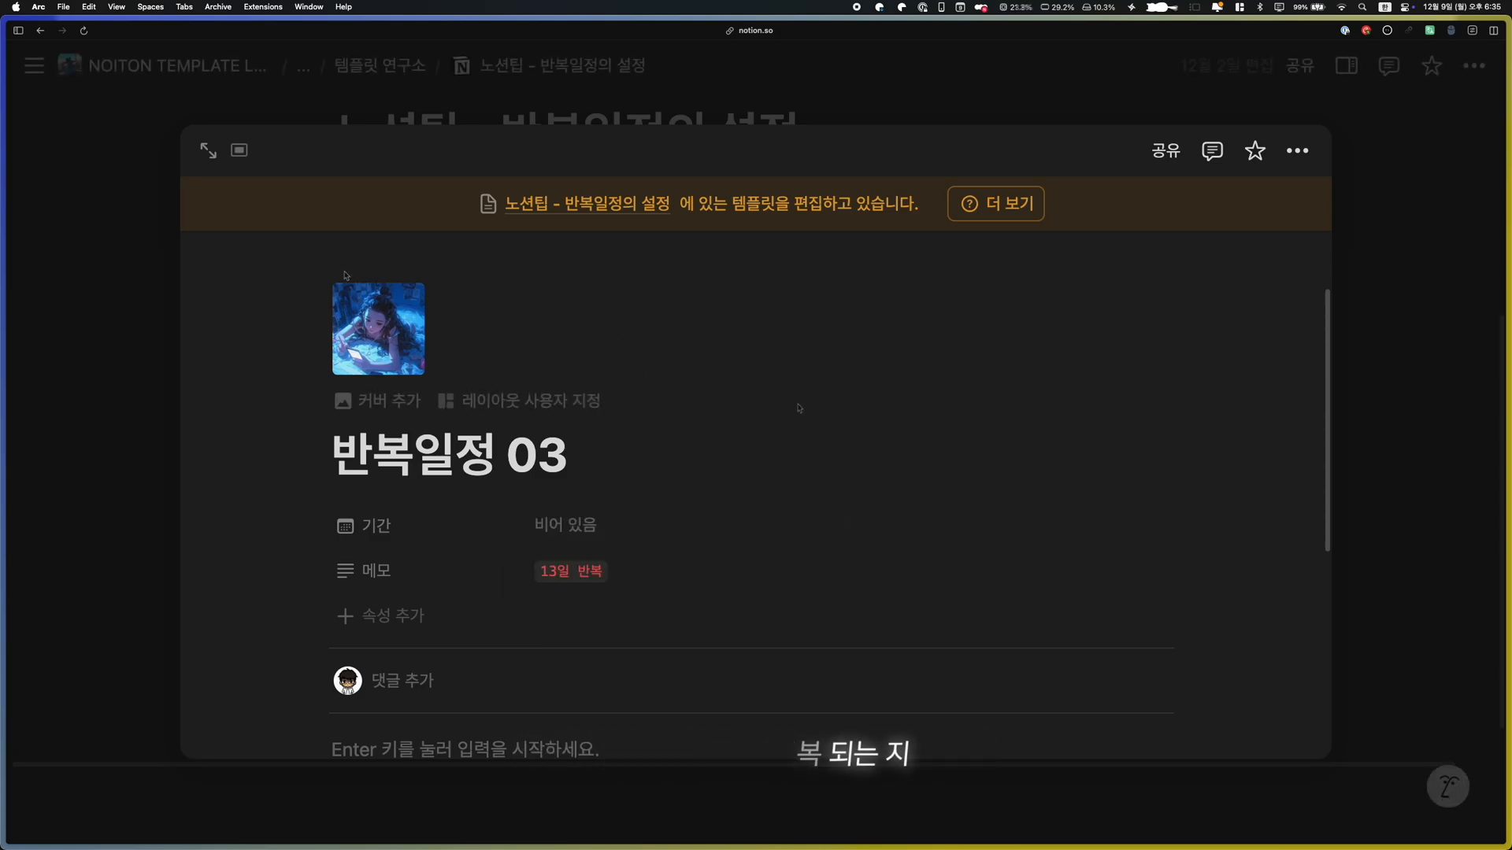
click(141, 284)
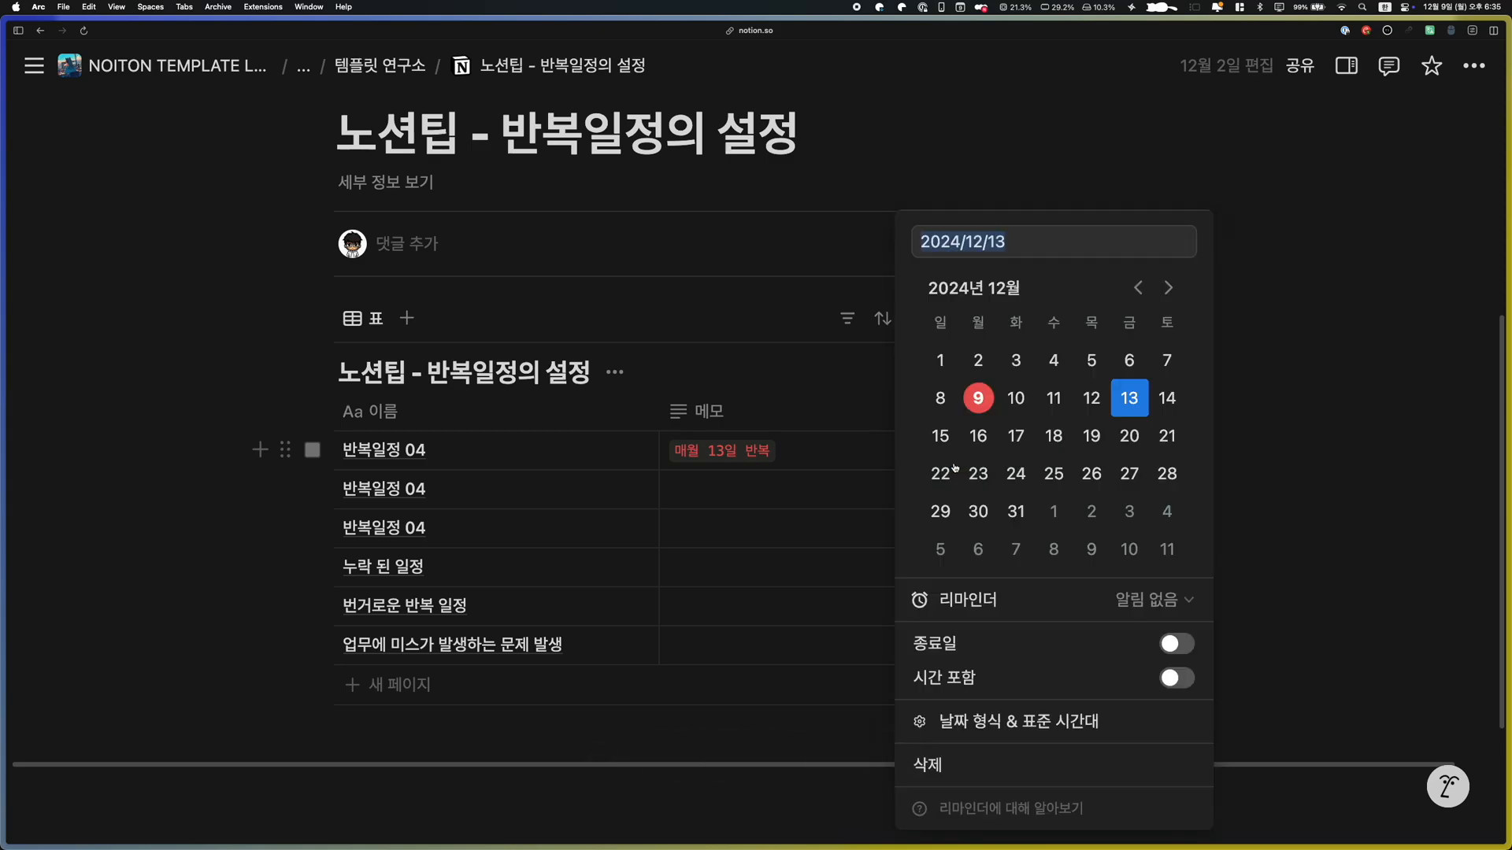
Check the 기간 date picker of the first 반복일정 04 row, leaving its date as set
click(953, 460)
key(Escape)
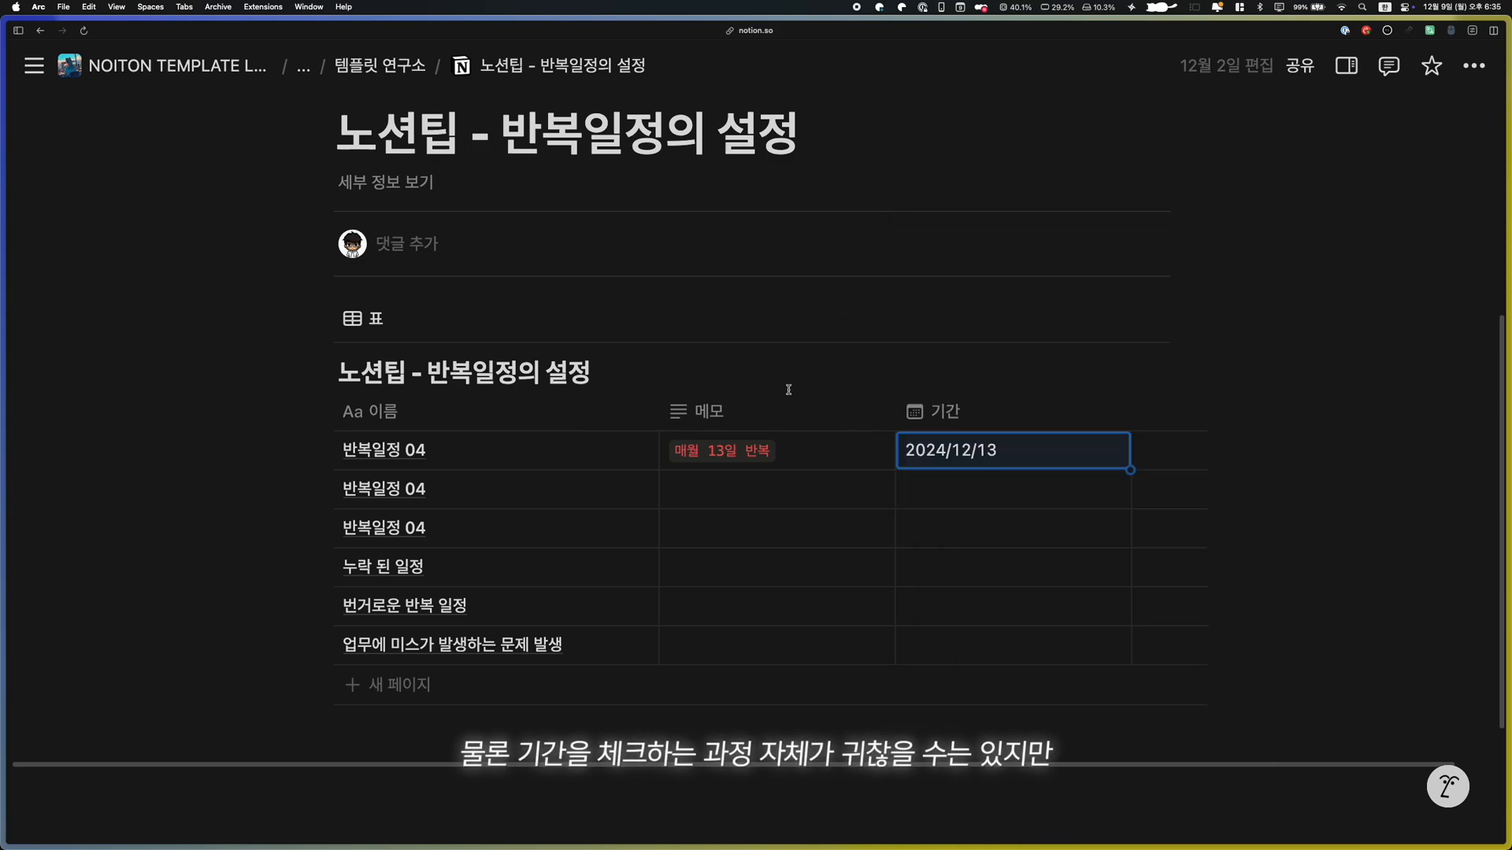